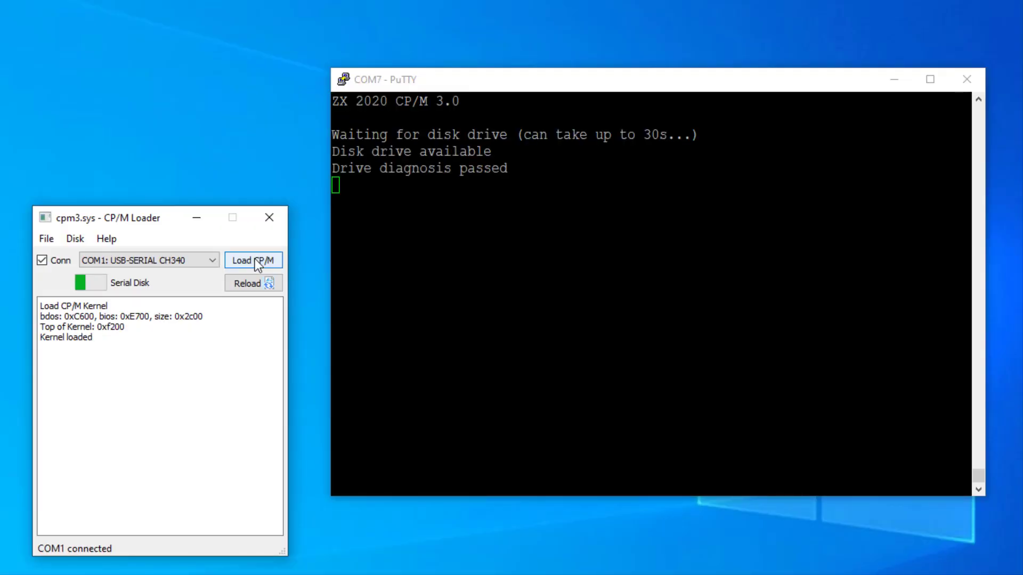
- List drive A's files with dir, showing utilities like PIP, ED and SUBMIT
{"action": "left_click", "coordinate": [656, 280]}
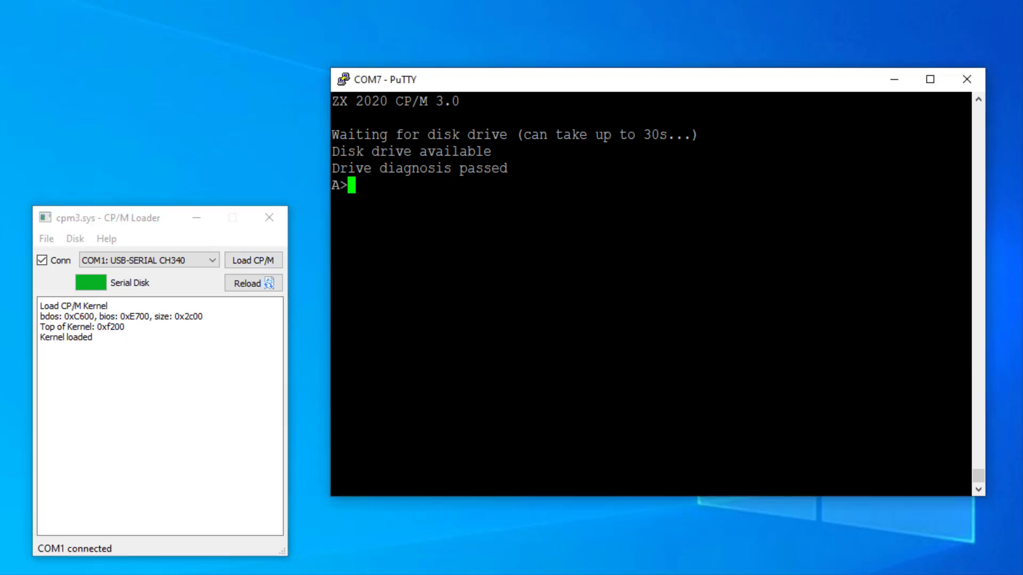
{"action": "type", "text": "dir"}
{"action": "key", "text": "Return"}
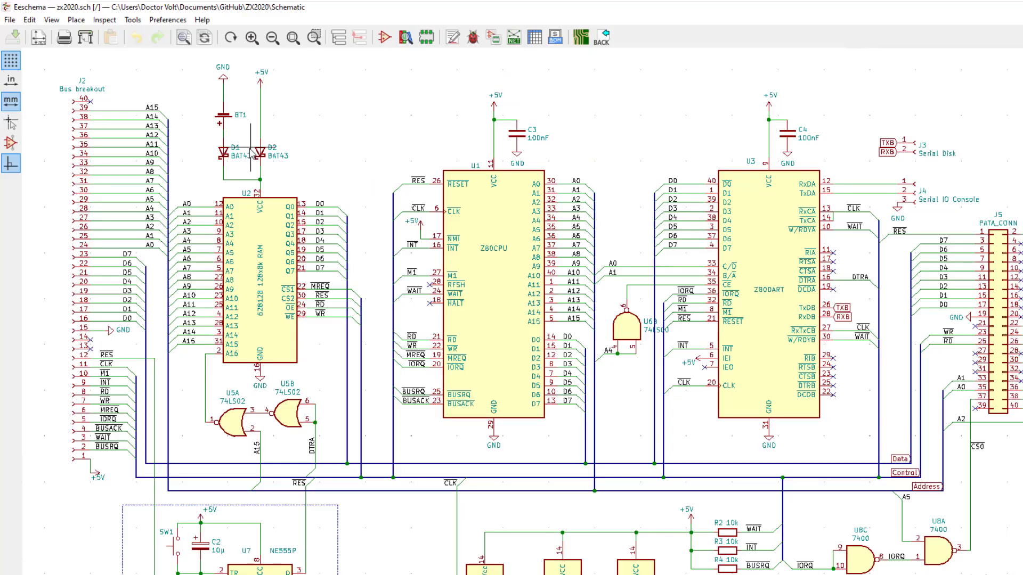
{"action": "scroll", "coordinate": [253, 154], "scroll_direction": "up", "scroll_amount": 1}
{"action": "scroll", "coordinate": [252, 154], "scroll_direction": "up", "scroll_amount": 1}
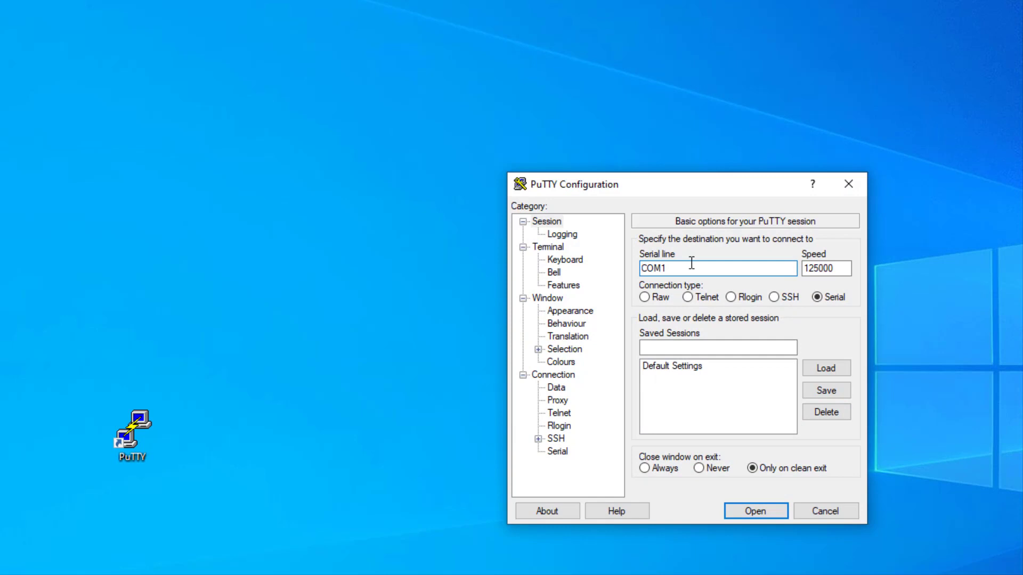
- Select the COM1 serial line name and the speed value in PuTTY Configuration
{"action": "left_click", "coordinate": [641, 269]}
{"action": "left_click_drag", "start_coordinate": [676, 269], "coordinate": [640, 269]}
{"action": "double_click", "coordinate": [831, 269]}
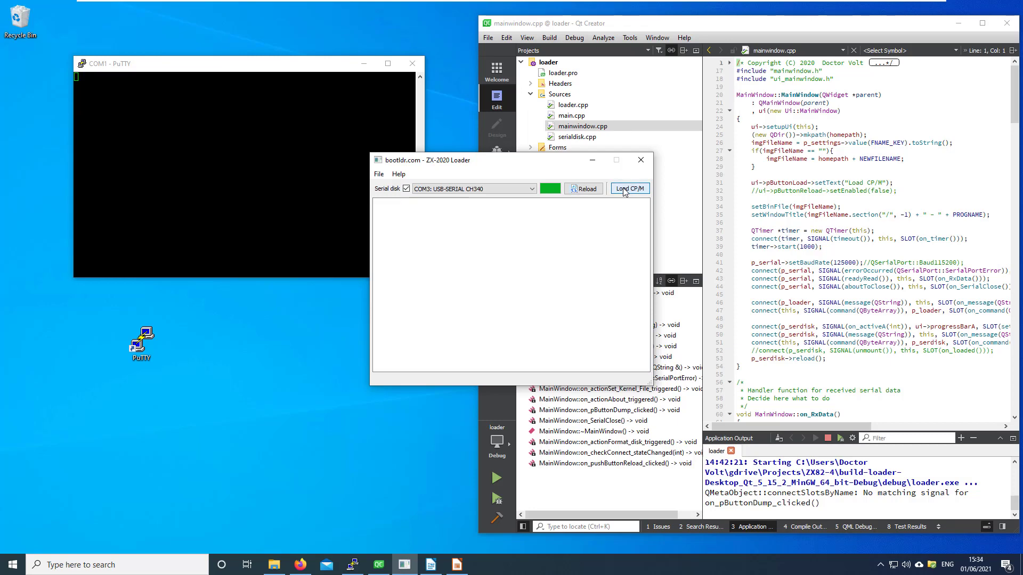
- Load the boot image to restart the Z80 and bring up the terminal
{"action": "left_click", "coordinate": [625, 190]}
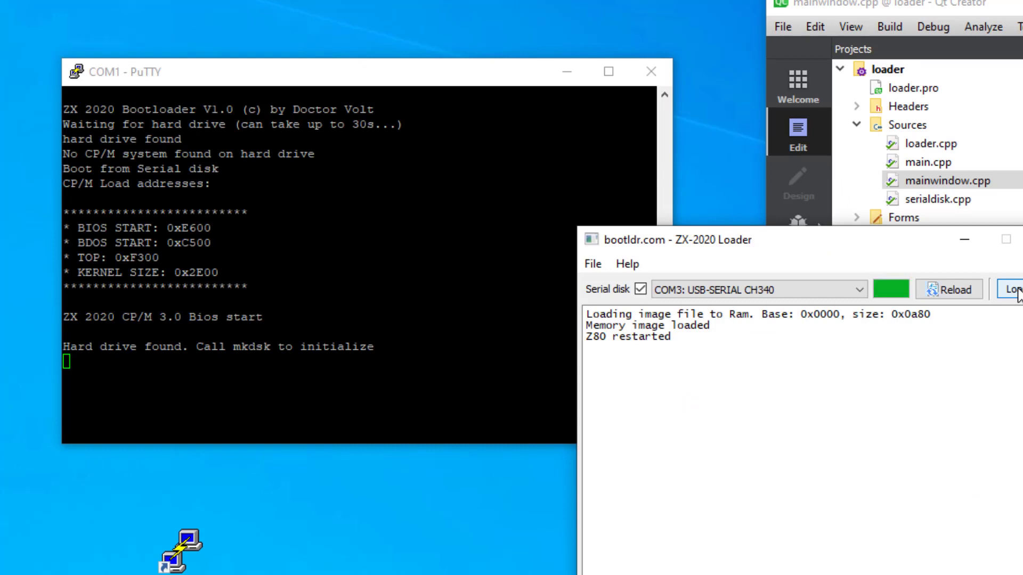
{"action": "left_click", "coordinate": [1014, 289]}
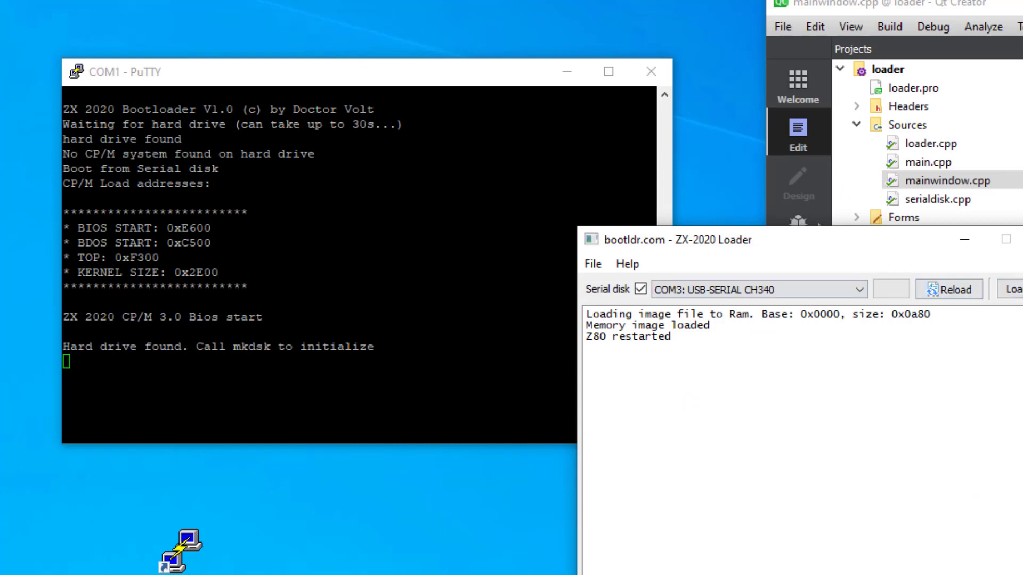
{"action": "left_click", "coordinate": [320, 239]}
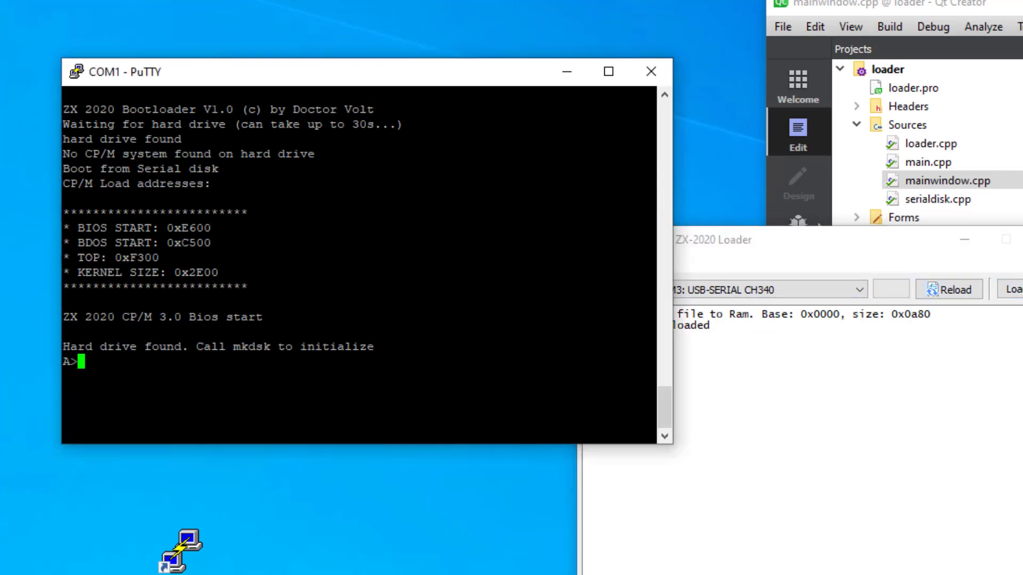
{"action": "type", "text": "dir"}
- List drive A, format drive C with mkdsk, and copy everything with pip c:=*.*
{"action": "key", "text": "Return"}
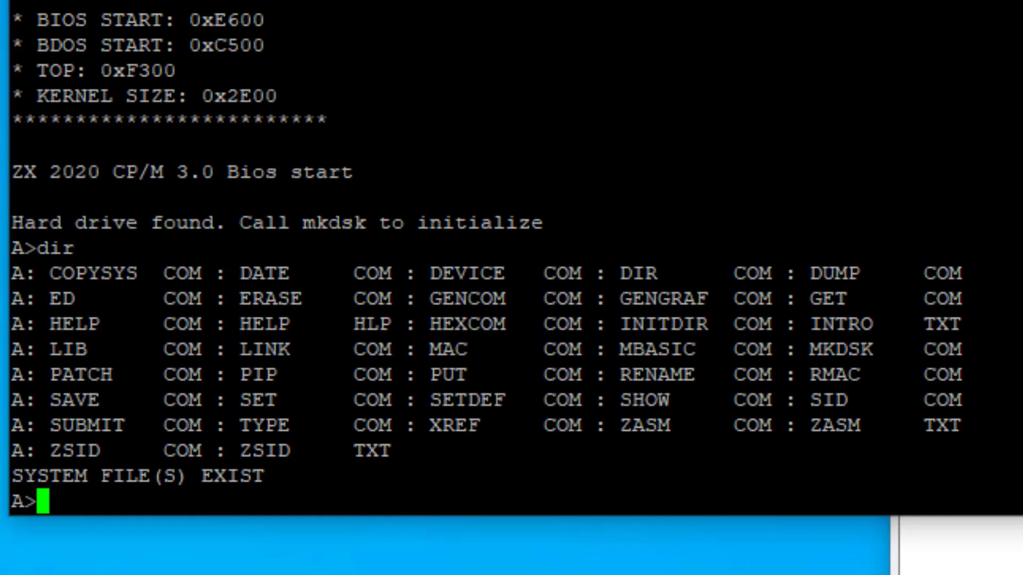
{"action": "type", "text": "mkdsk"}
{"action": "key", "text": "Return"}
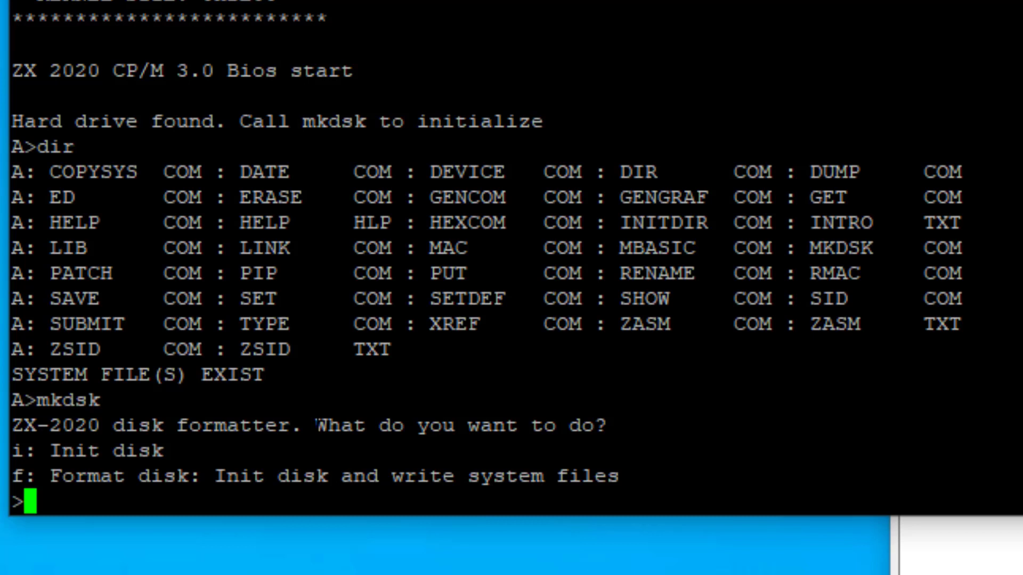
{"action": "type", "text": "fy"}
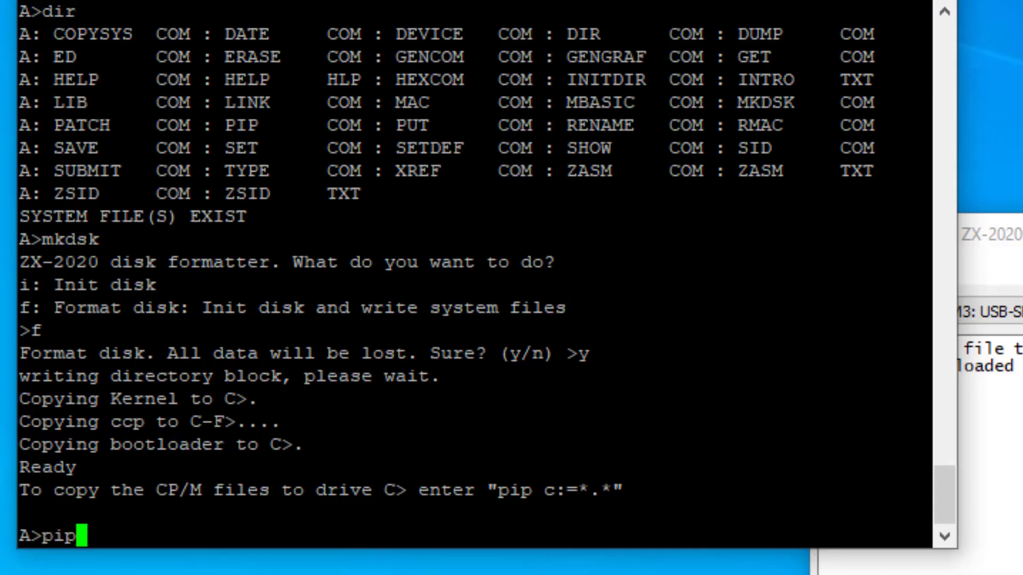
{"action": "key", "text": "Return"}
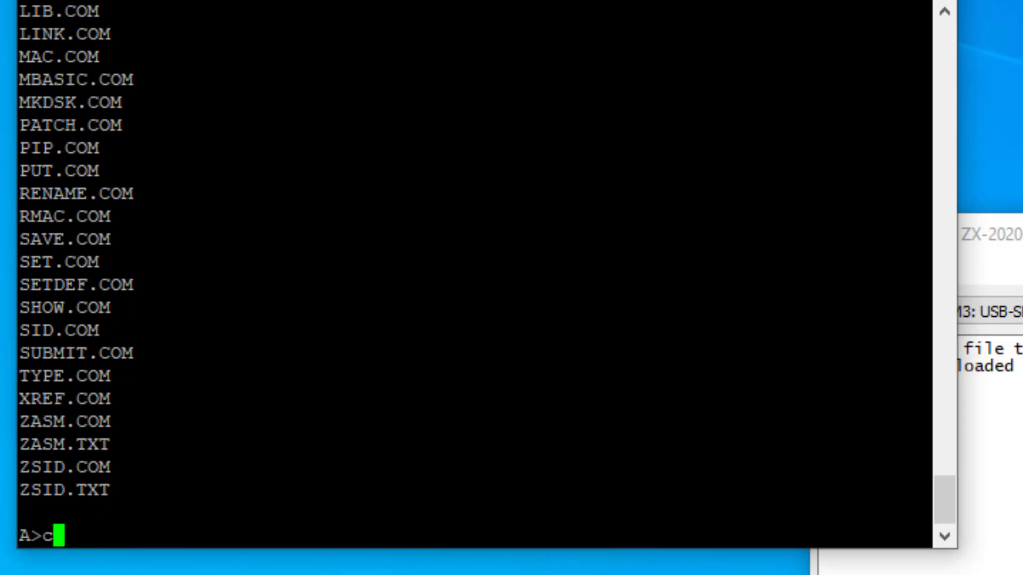
- Switch to drive C with c: and list its copied CP/M command files
{"action": "key", "text": "Return"}
{"action": "type", "text": "dir"}
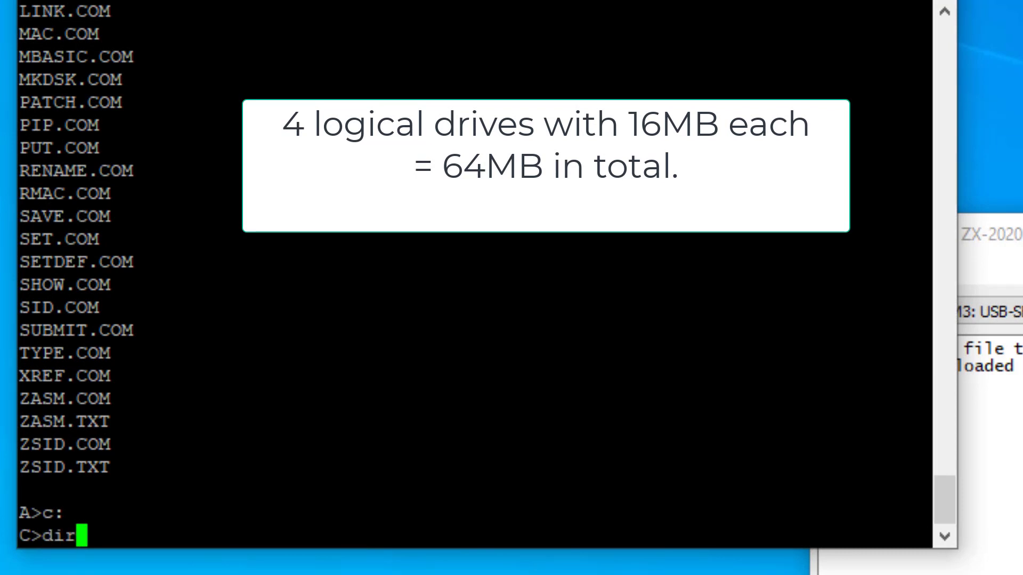
{"action": "key", "text": "Return"}
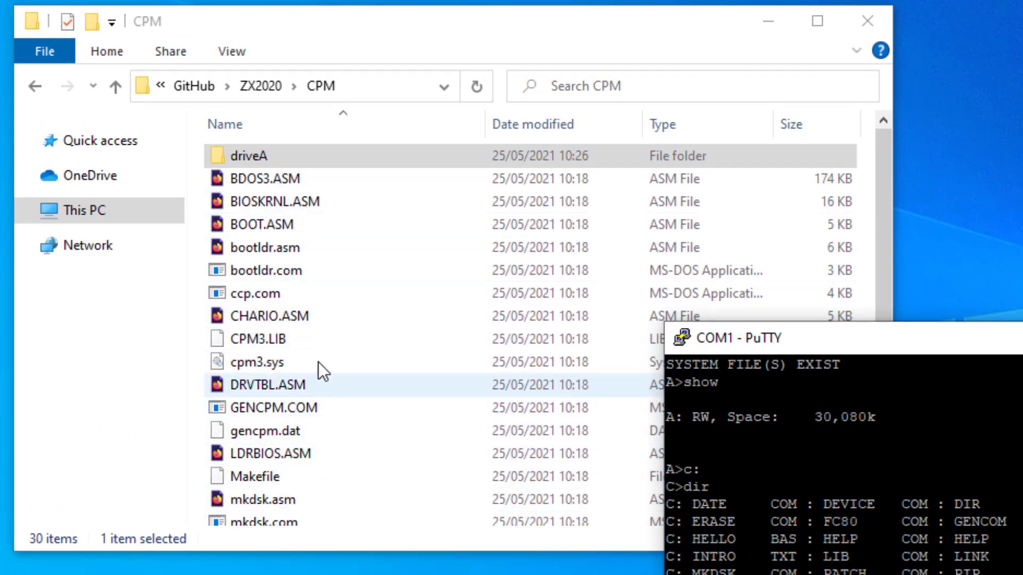
- Open driveA and its subfolder 3, revealing CATCHUM, LADDER and QUATRIS
{"action": "double_click", "coordinate": [262, 157]}
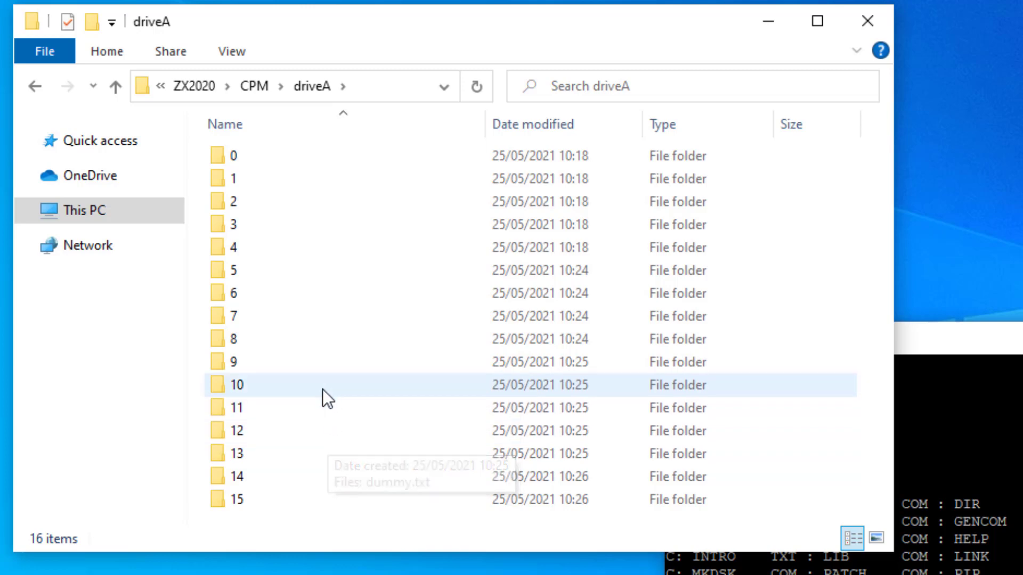
{"action": "left_click", "coordinate": [264, 222]}
{"action": "double_click", "coordinate": [265, 221]}
{"action": "type", "text": "a3:"}
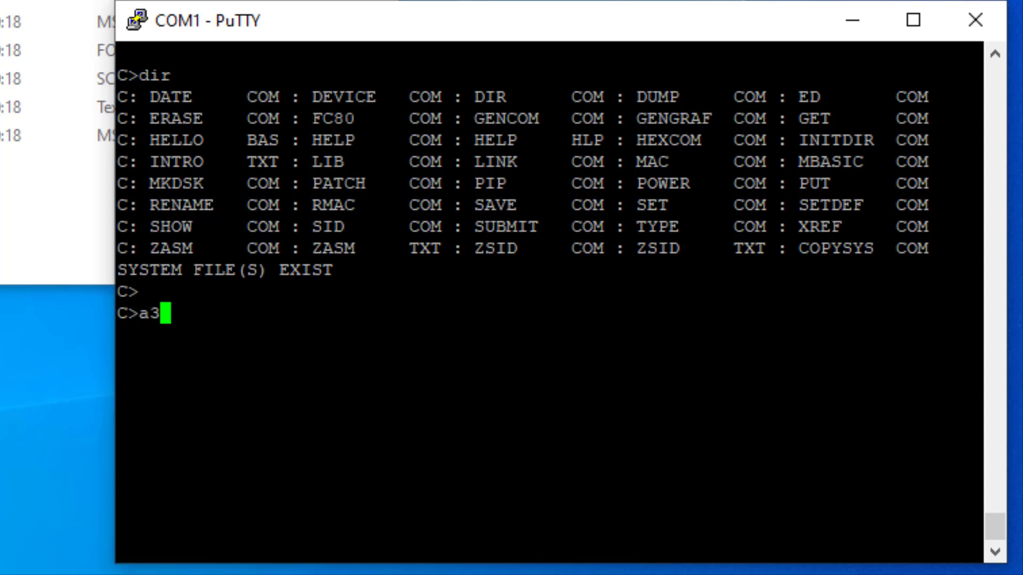
- Switch to user area 3 of A:, list its game files, and get a fresh prompt
{"action": "key", "text": "Return"}
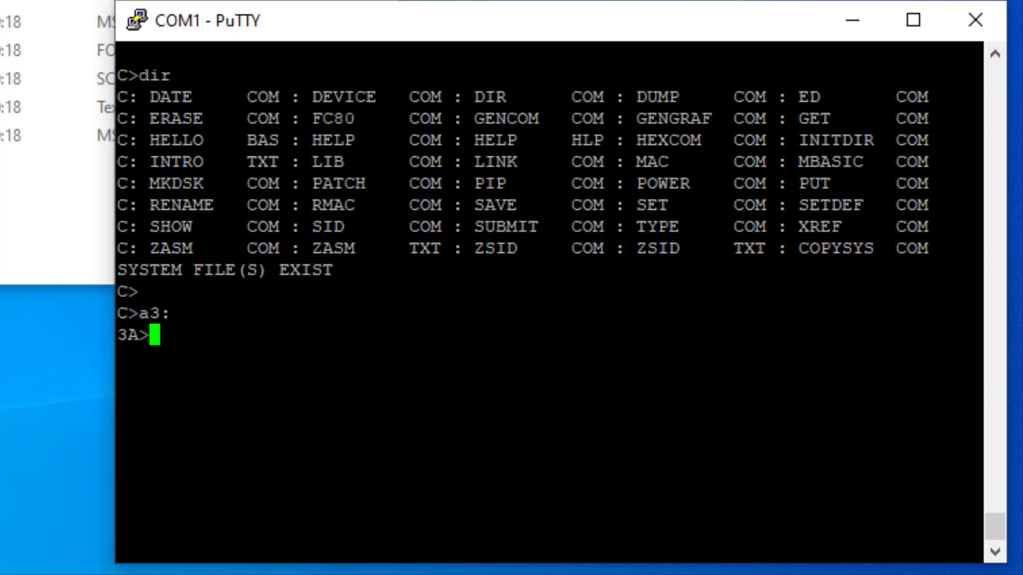
{"action": "type", "text": "dir"}
{"action": "key", "text": "Return"}
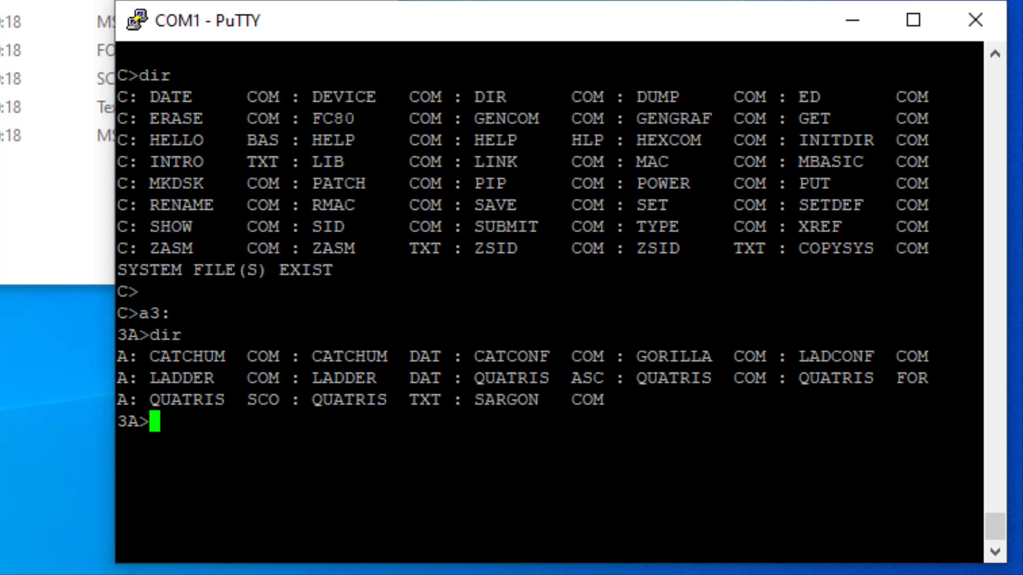
{"action": "key", "text": "Return"}
{"action": "type", "text": "a0"}
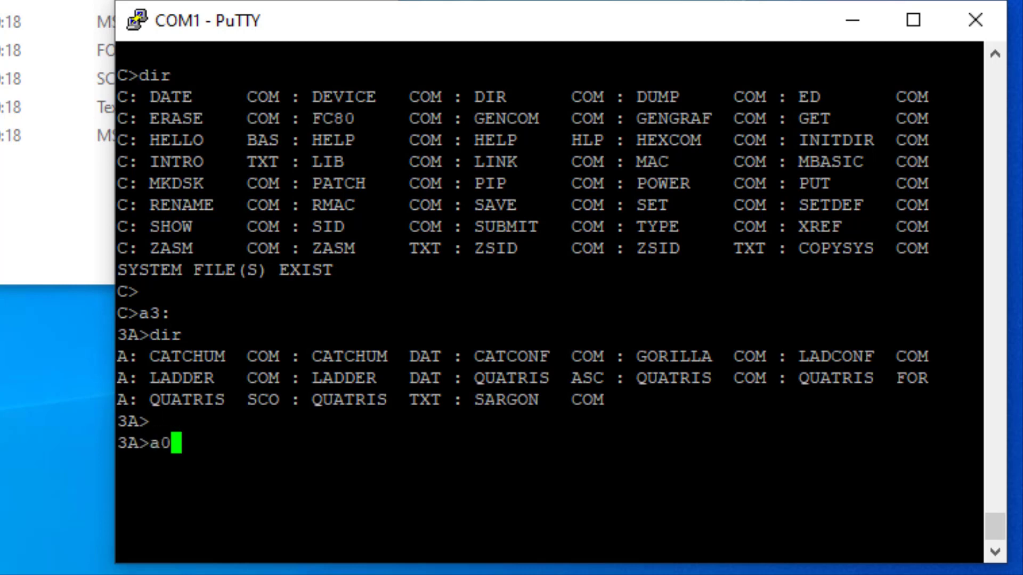
{"action": "type", "text": ":"}
- Copy user area 3 games to C: with pip c:[g3]=a:*.*[g3], then switch to C3:
{"action": "key", "text": "Return"}
{"action": "type", "text": "p"}
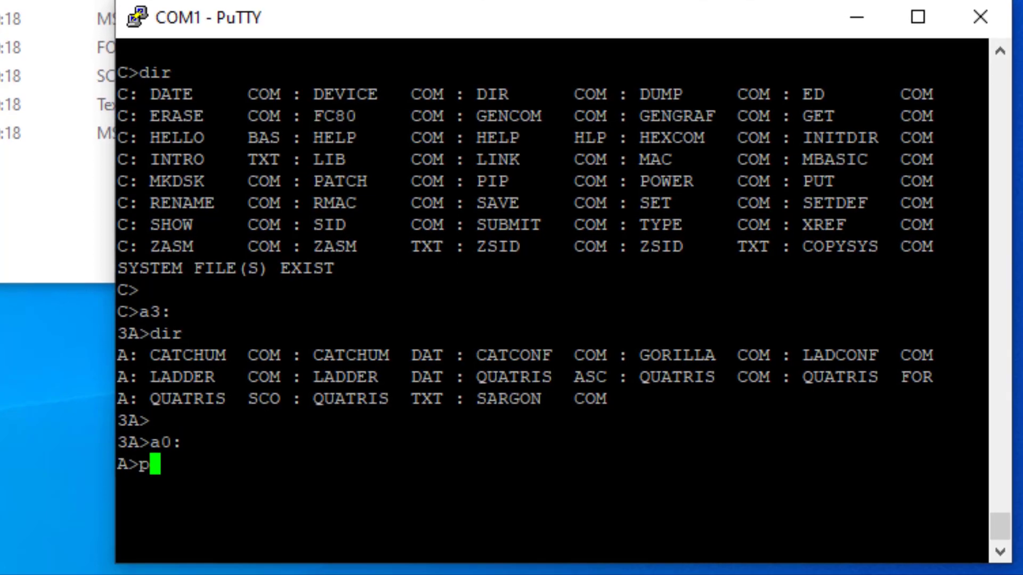
{"action": "type", "text": "ip"}
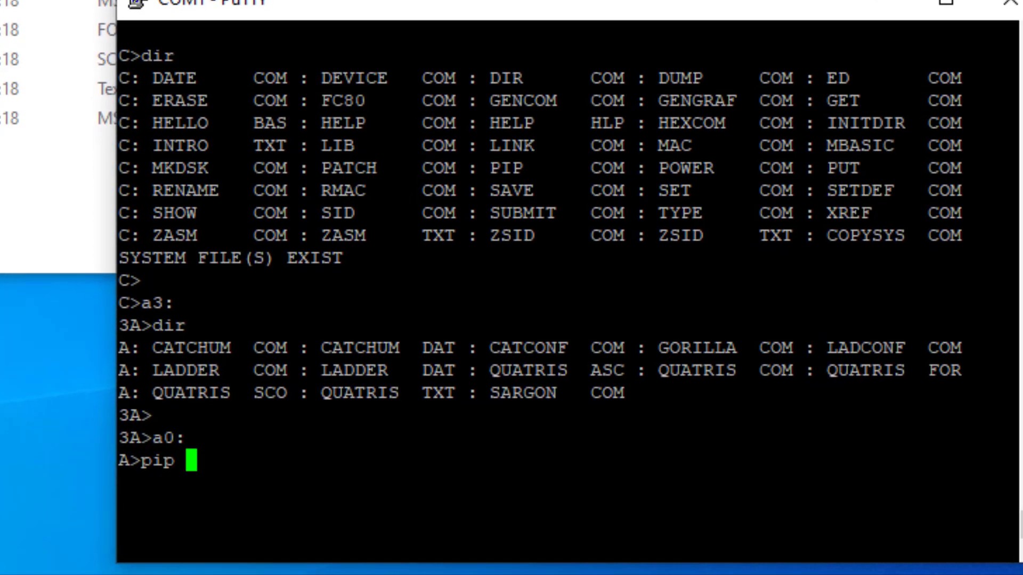
{"action": "type", "text": " c:["}
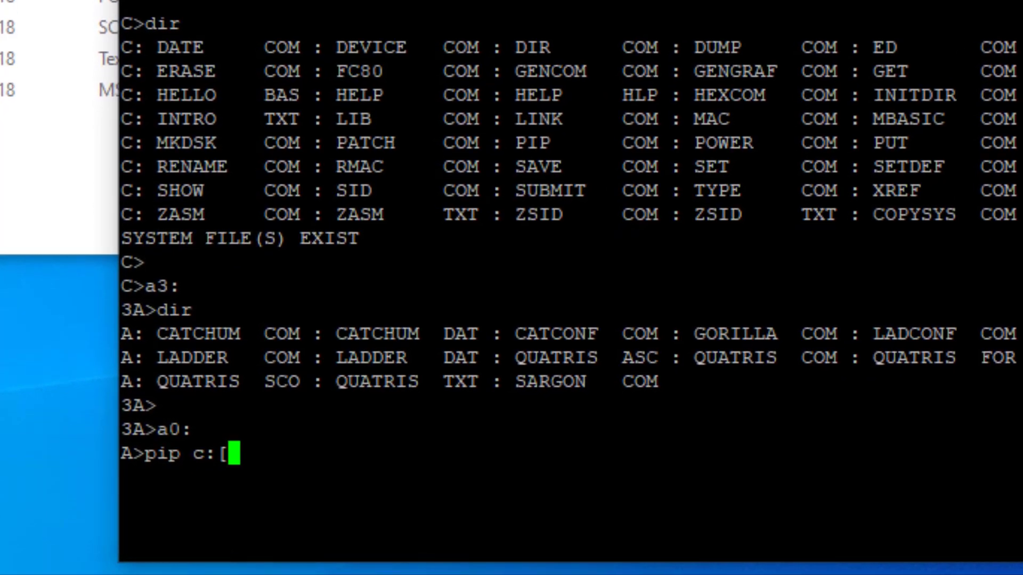
{"action": "type", "text": "g3]"}
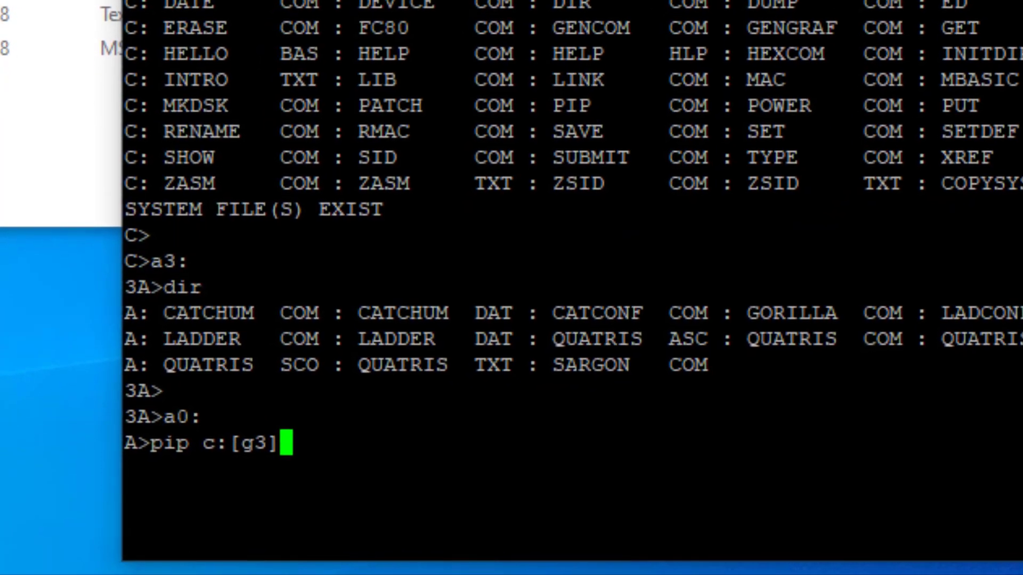
{"action": "type", "text": "="}
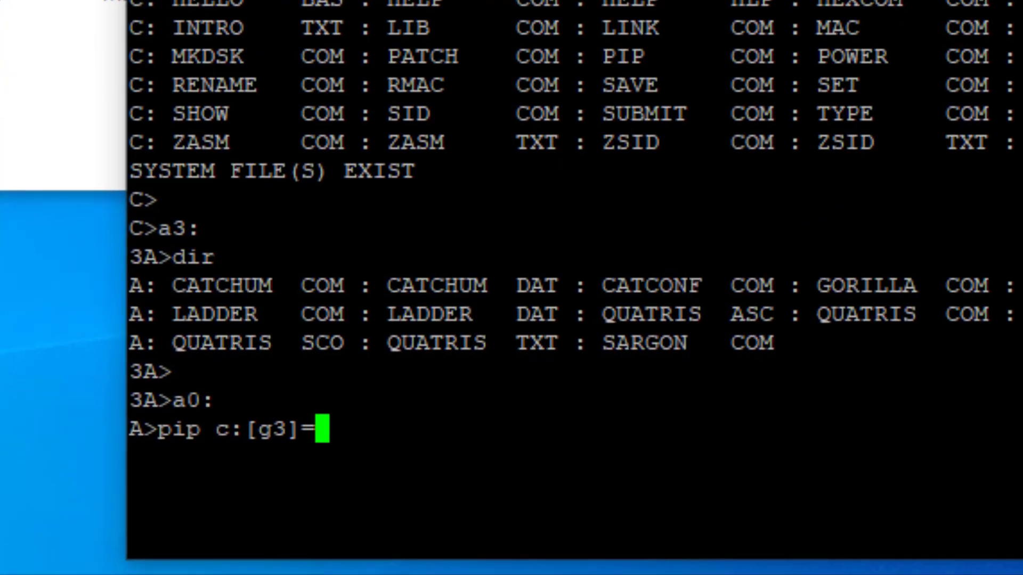
{"action": "type", "text": "a:"}
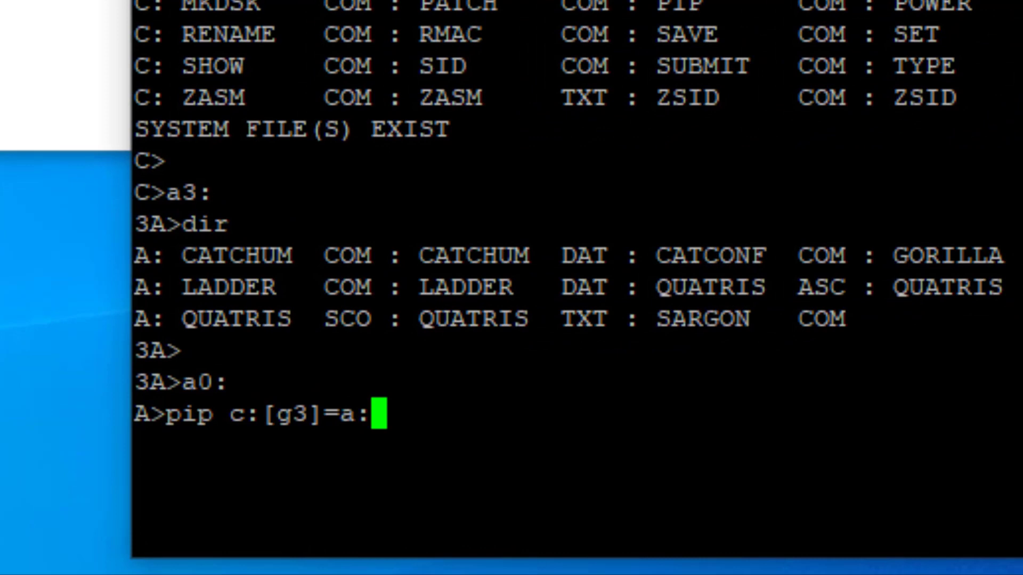
{"action": "type", "text": "*.*["}
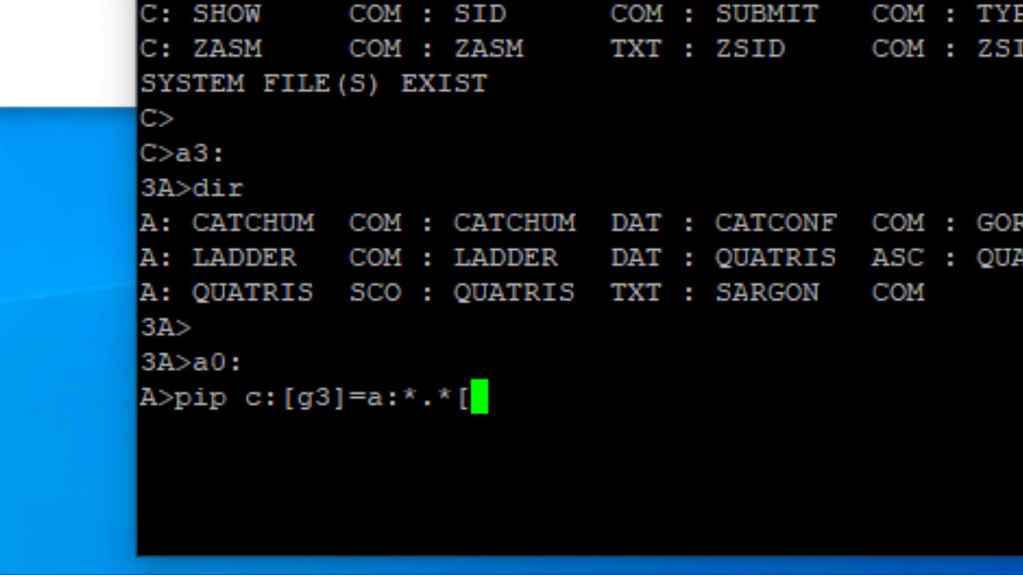
{"action": "type", "text": "g3"}
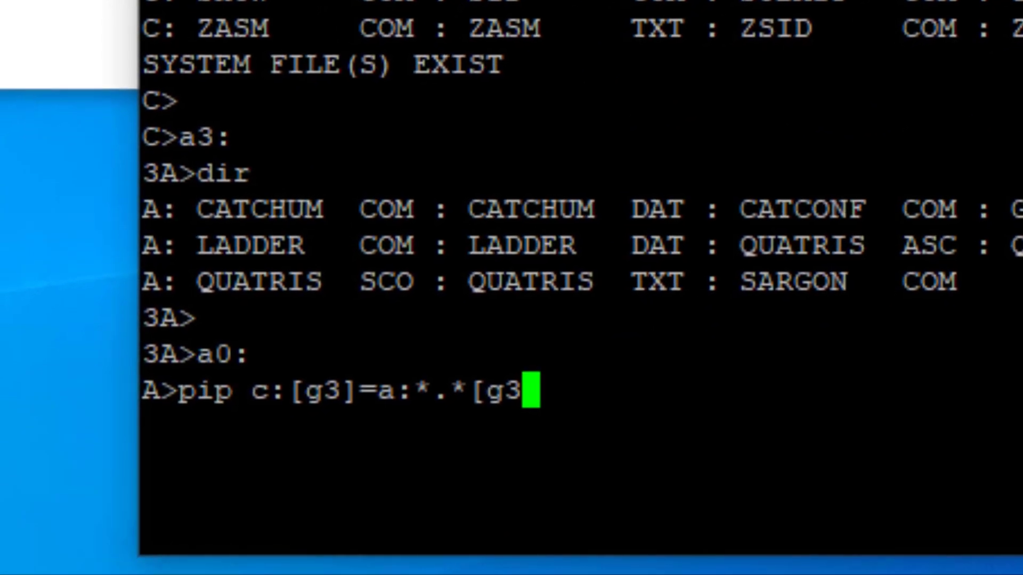
{"action": "type", "text": "]"}
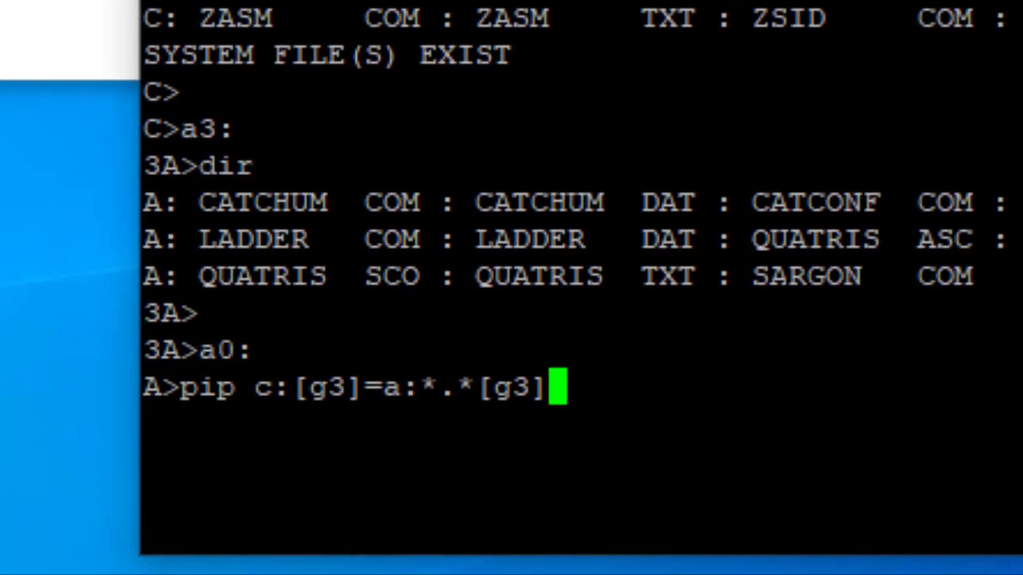
{"action": "key", "text": "Return"}
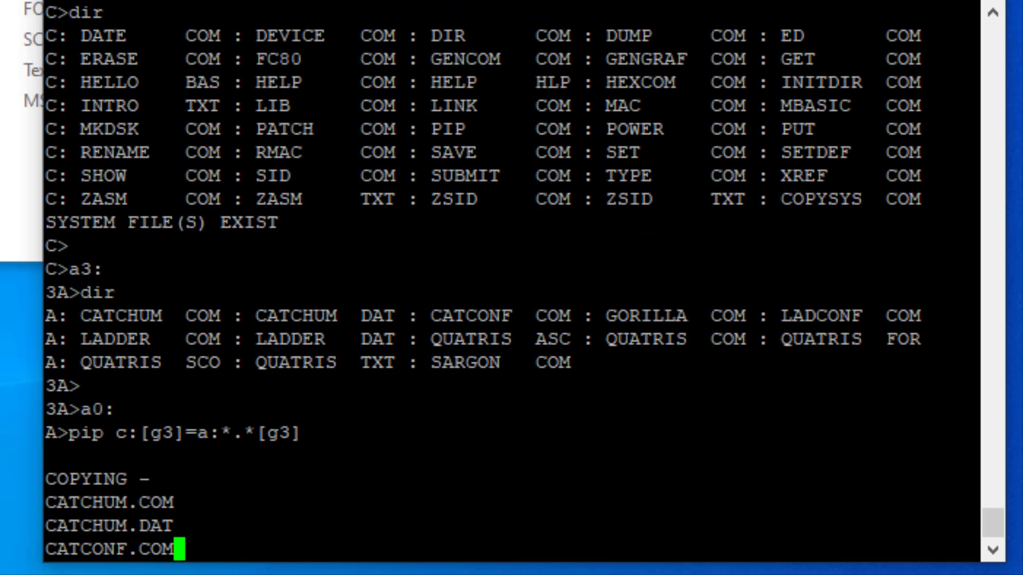
{"action": "type", "text": "c3:"}
{"action": "key", "text": "Return"}
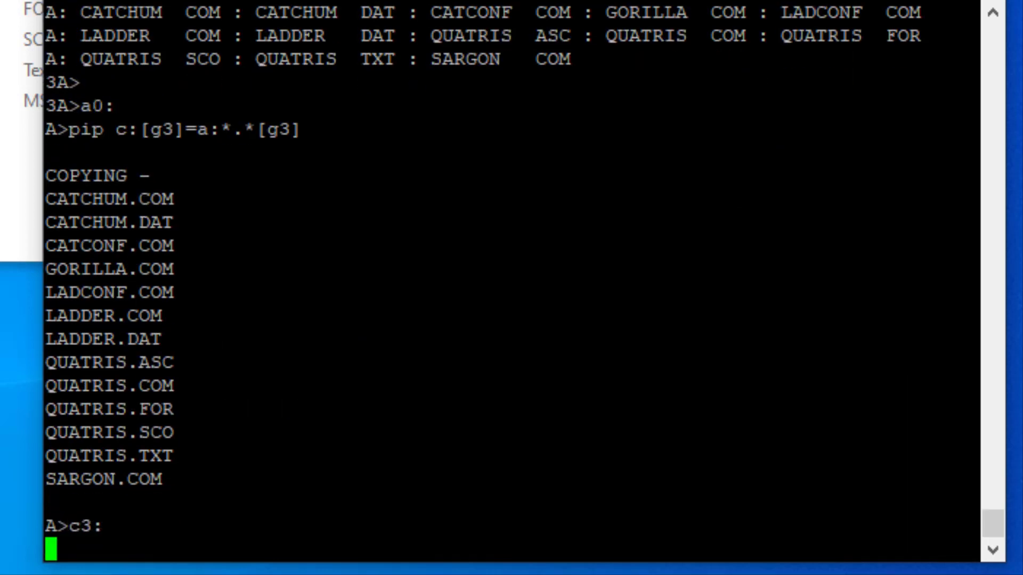
{"action": "type", "text": "dir"}
{"action": "key", "text": "Return"}
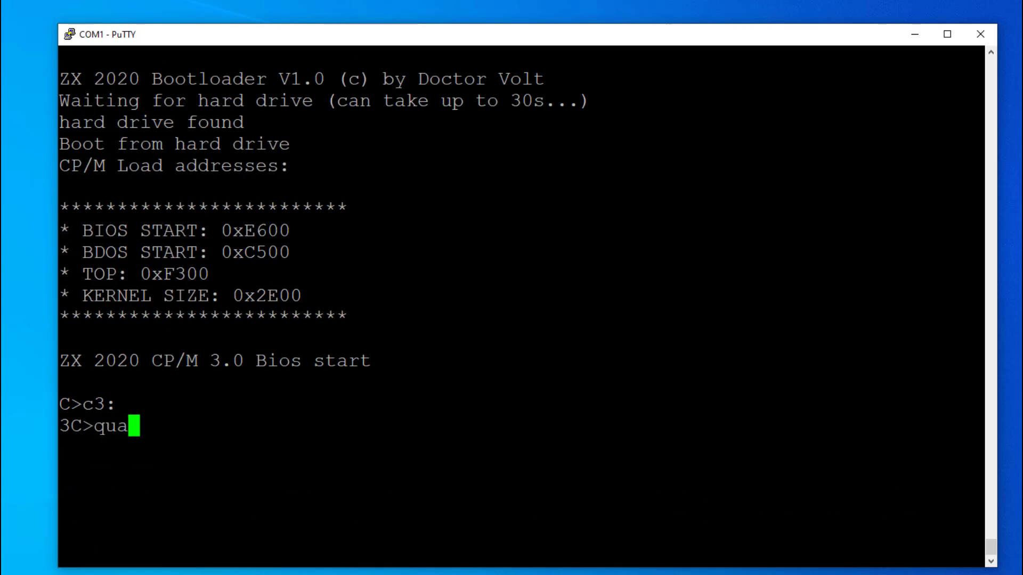
{"action": "type", "text": "tris"}
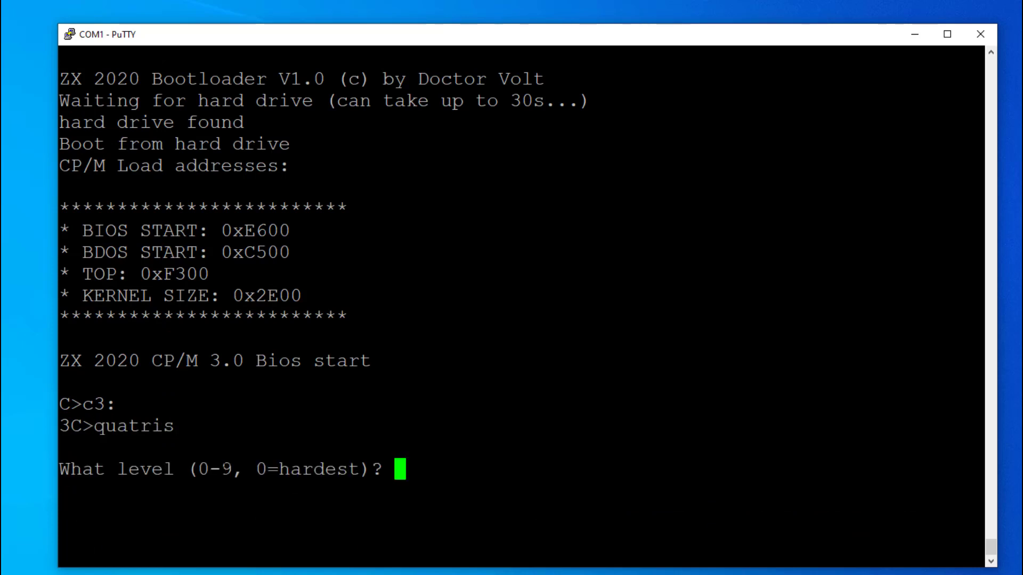
{"action": "type", "text": "9"}
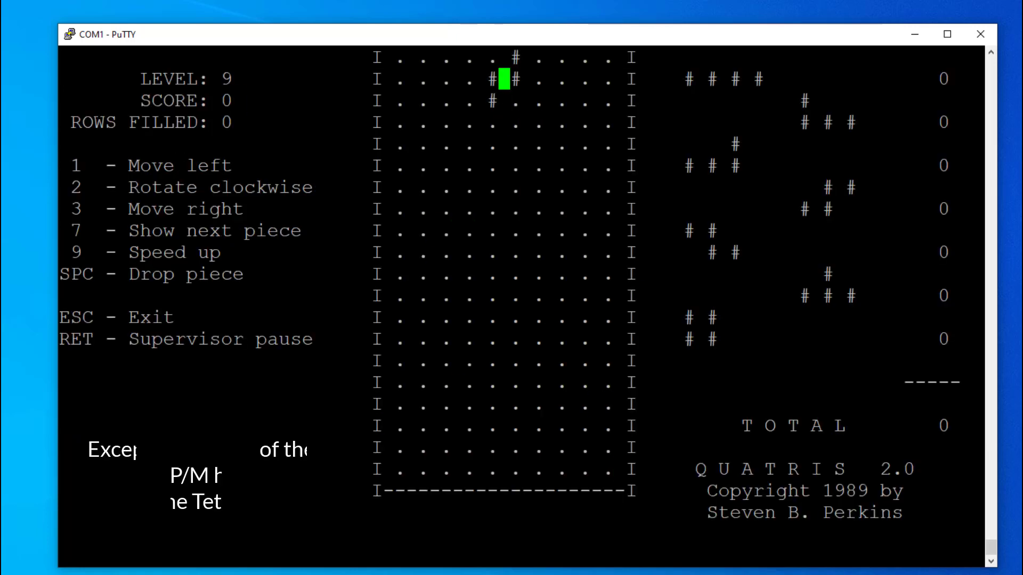
{"action": "type", "text": "1"}
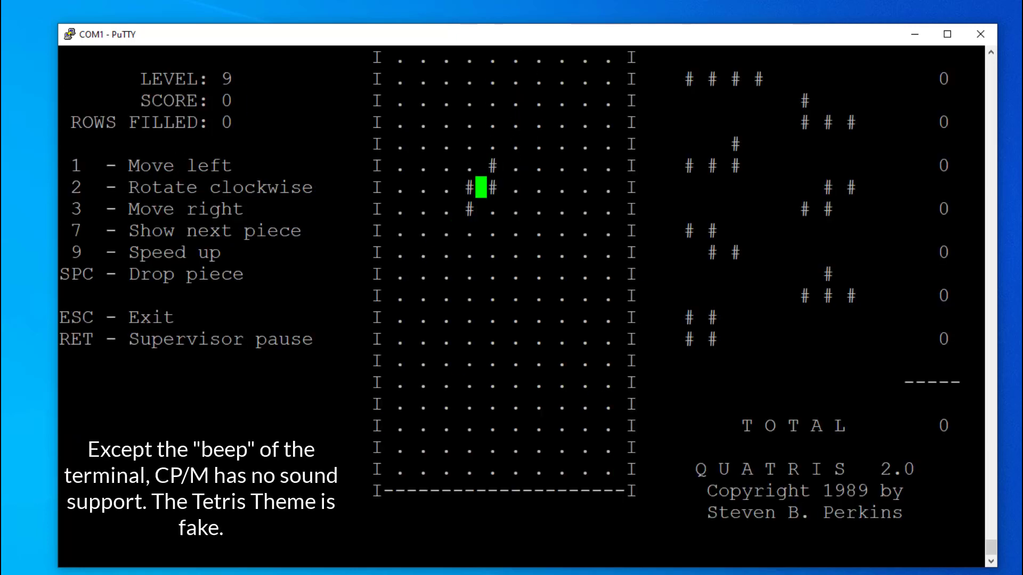
- Steer, rotate and drop the opening S and J pieces into the bottom-left
{"action": "key", "text": "1"}
{"action": "key", "text": "1"}
{"action": "key", "text": "2"}
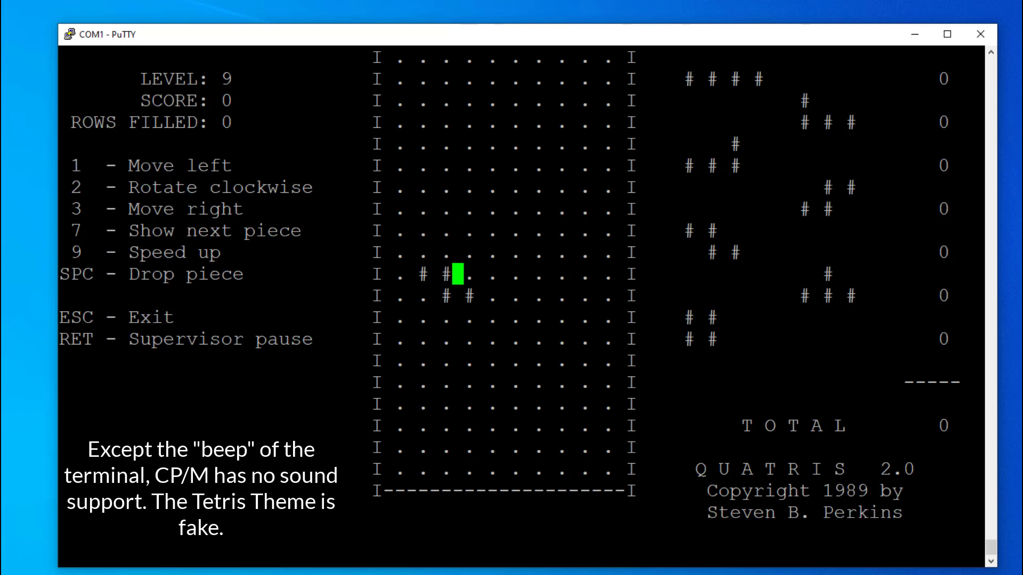
{"action": "key", "text": "3"}
{"action": "key", "text": "3"}
{"action": "key", "text": "3"}
{"action": "key", "text": "3"}
{"action": "key", "text": "3"}
{"action": "key", "text": "space"}
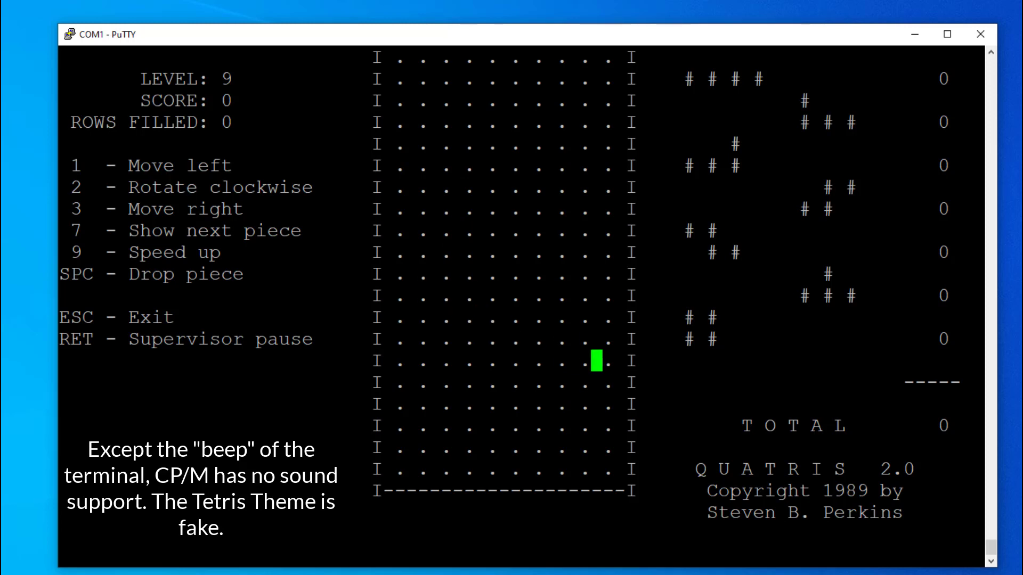
{"action": "key", "text": "1"}
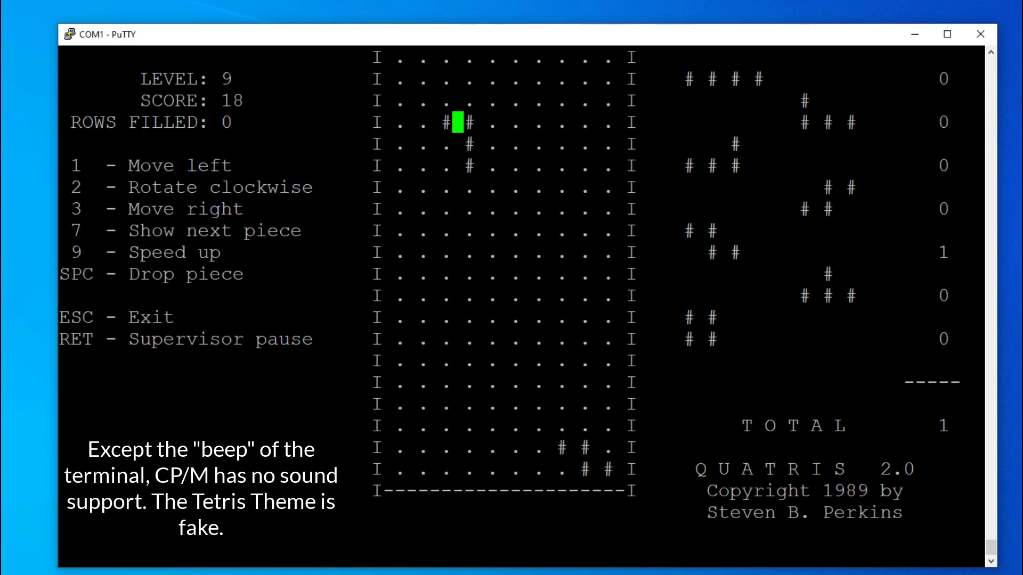
{"action": "key", "text": "2"}
{"action": "key", "text": "space"}
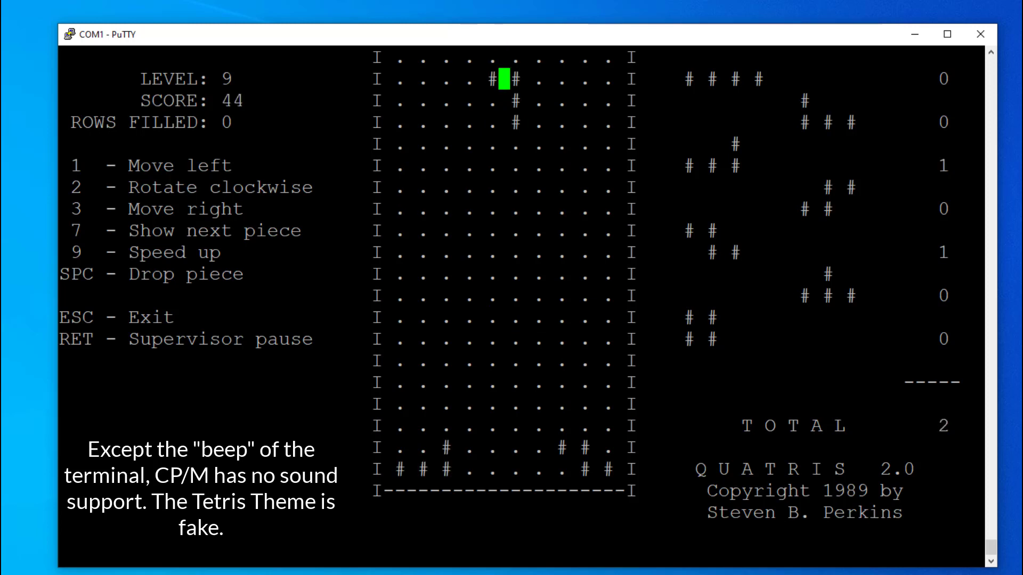
{"action": "key", "text": "3"}
{"action": "key", "text": "3"}
{"action": "key", "text": "1"}
{"action": "key", "text": "space"}
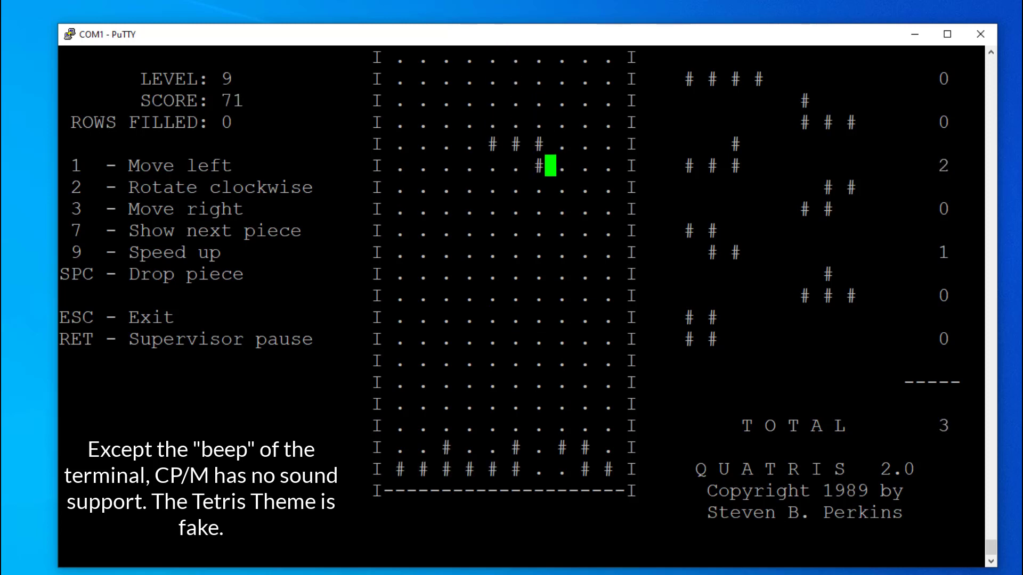
- Drop the next piece, then lay a horizontal S piece onto the stack
{"action": "key", "text": "space"}
{"action": "key", "text": "1"}
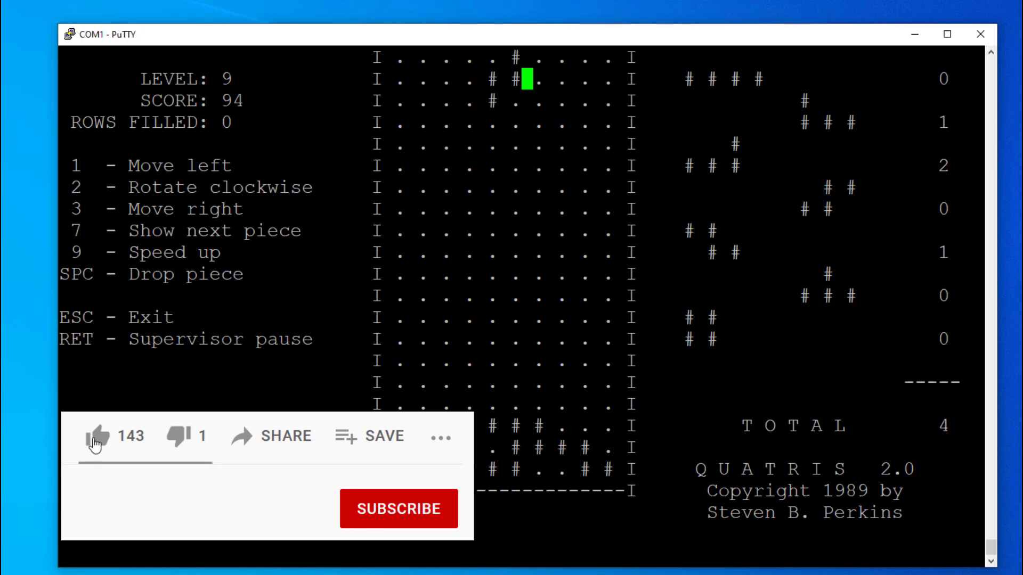
{"action": "key", "text": "1"}
{"action": "key", "text": "2"}
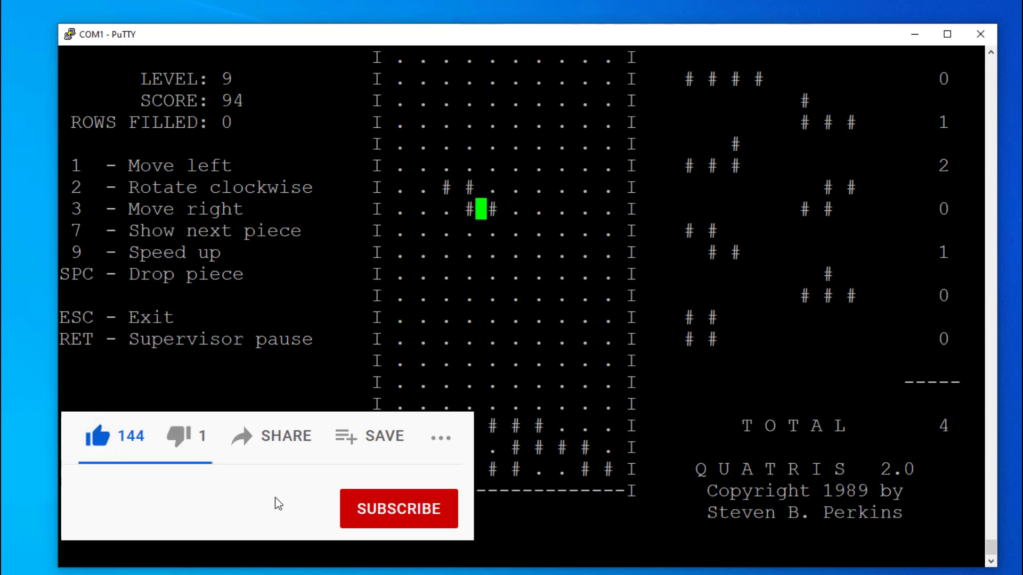
{"action": "key", "text": "1"}
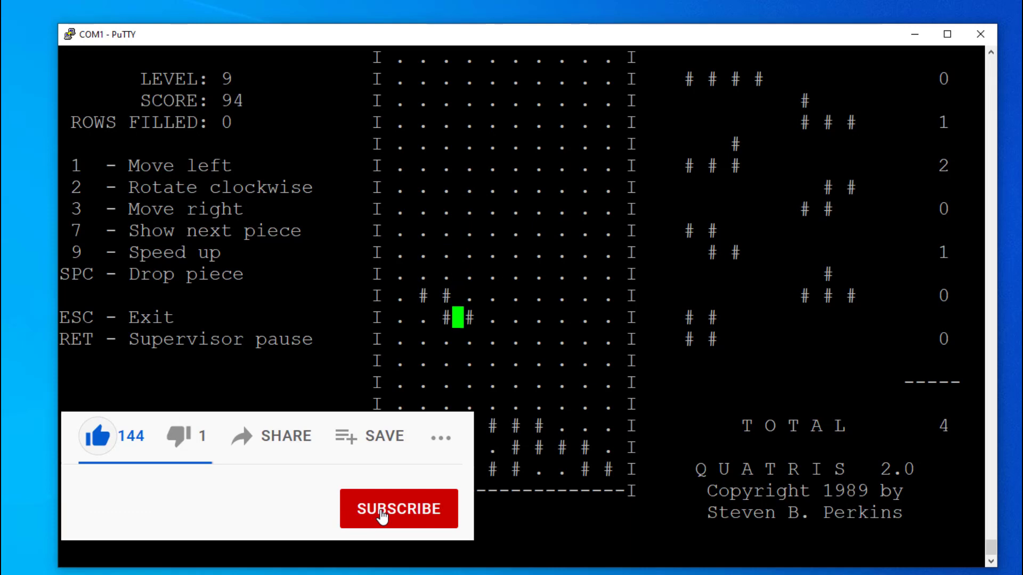
{"action": "key", "text": "space"}
{"action": "key", "text": "1"}
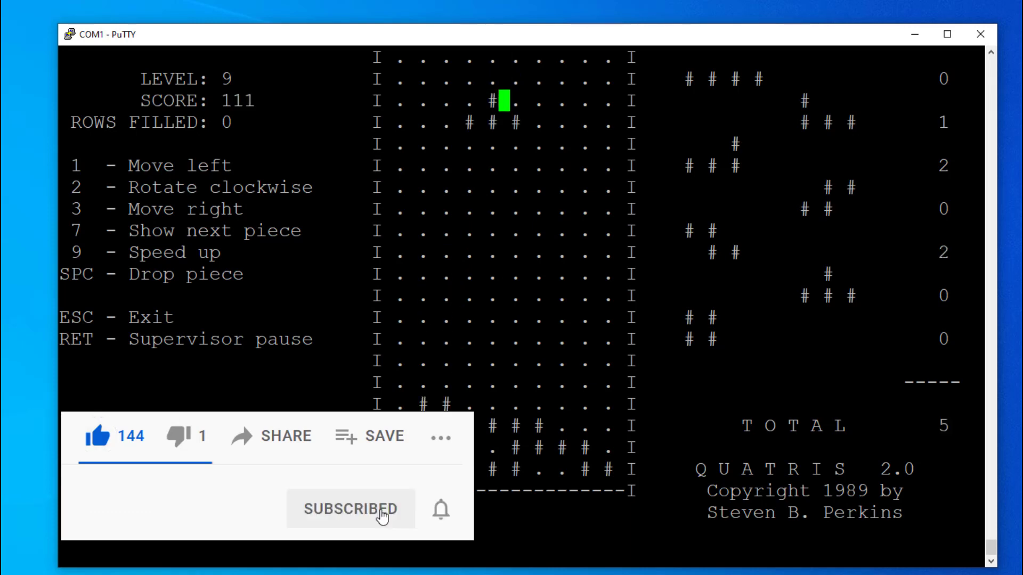
- Place two T pieces on the stack, bringing the level-9 score to 207
{"action": "key", "text": "3"}
{"action": "key", "text": "3"}
{"action": "key", "text": "3"}
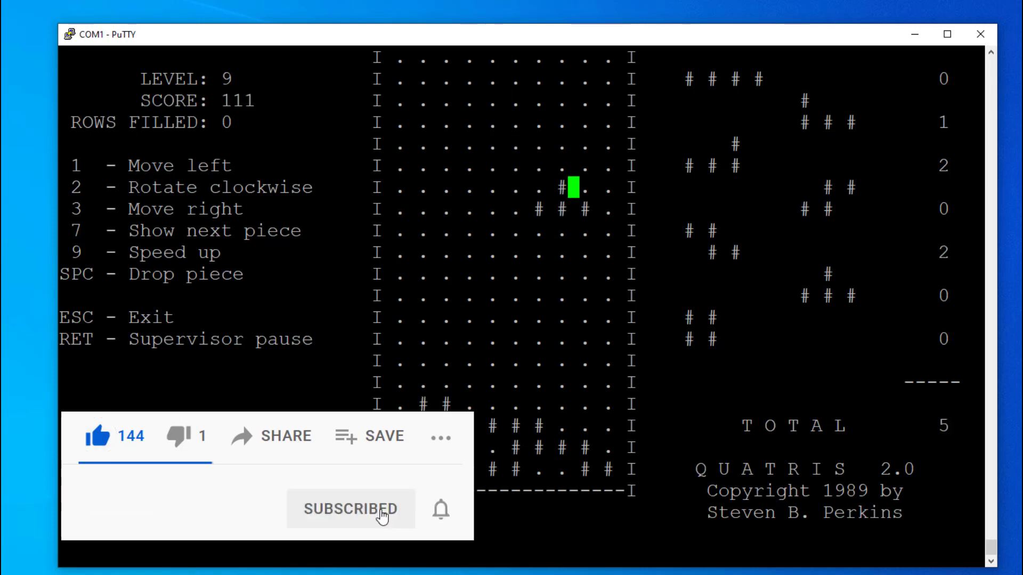
{"action": "key", "text": "3"}
{"action": "key", "text": "space"}
{"action": "key", "text": "2"}
{"action": "key", "text": "1"}
{"action": "key", "text": "1"}
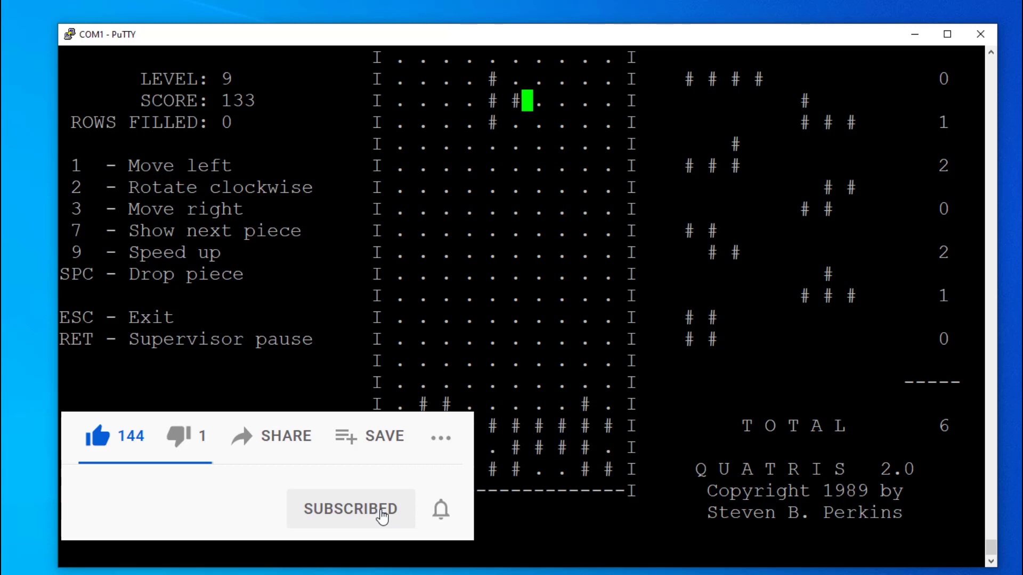
{"action": "key", "text": "1"}
{"action": "key", "text": "1"}
{"action": "key", "text": "1"}
{"action": "key", "text": "space"}
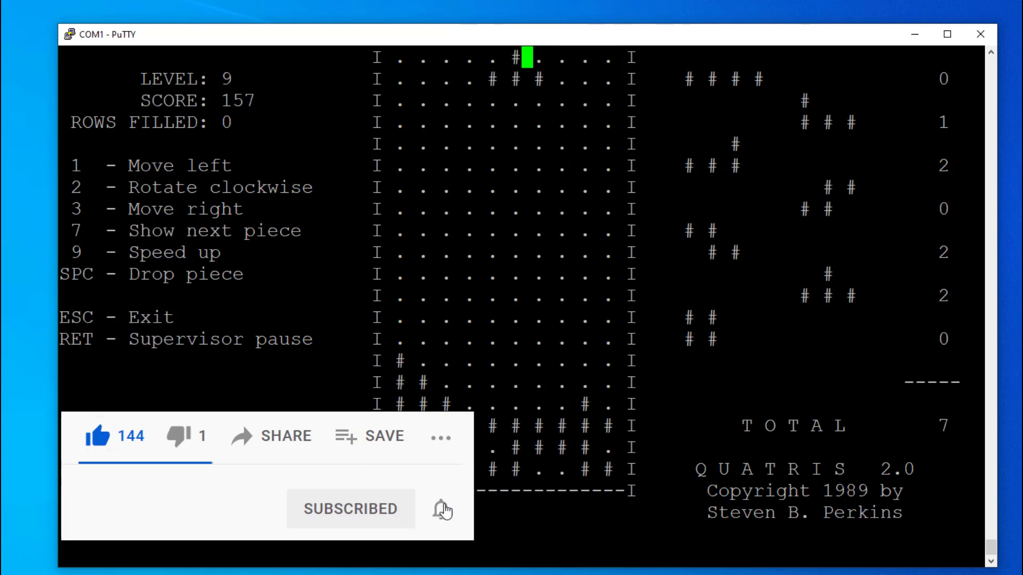
{"action": "key", "text": "1"}
{"action": "key", "text": "1"}
{"action": "key", "text": "space"}
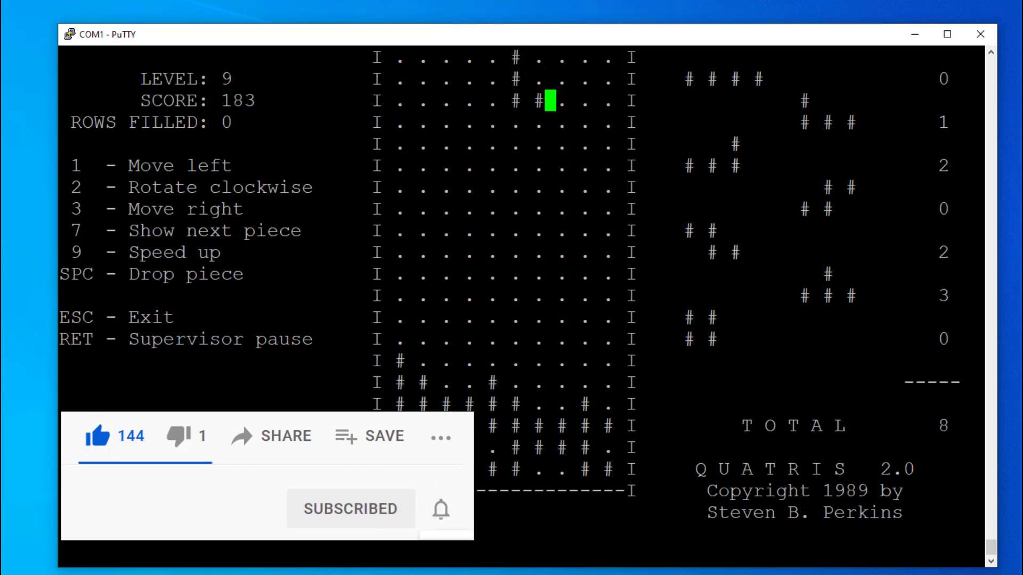
- Drop a rotated piece on the right, then the square piece two columns left
{"action": "key", "text": "2"}
{"action": "key", "text": "3"}
{"action": "key", "text": "space"}
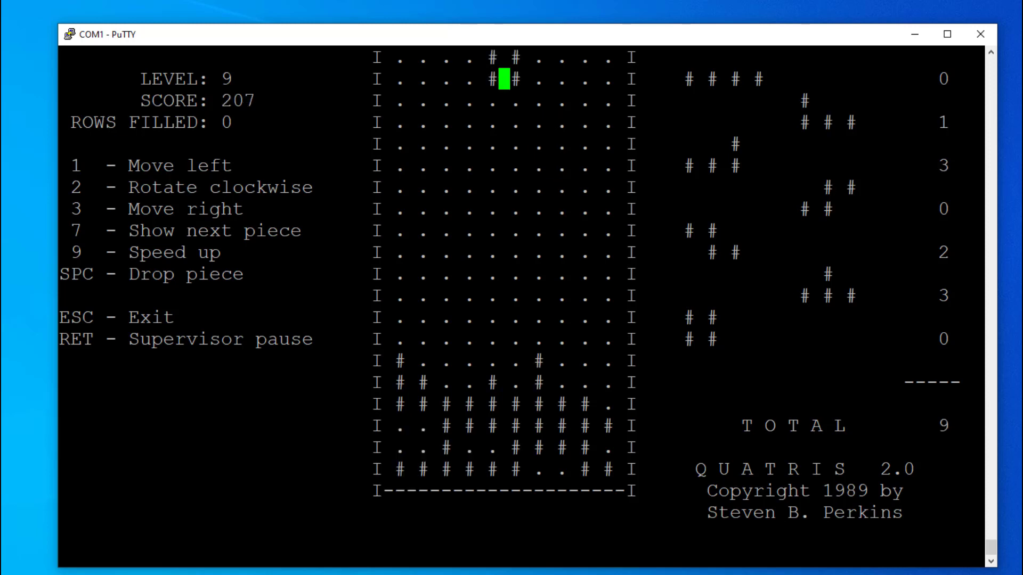
{"action": "key", "text": "1"}
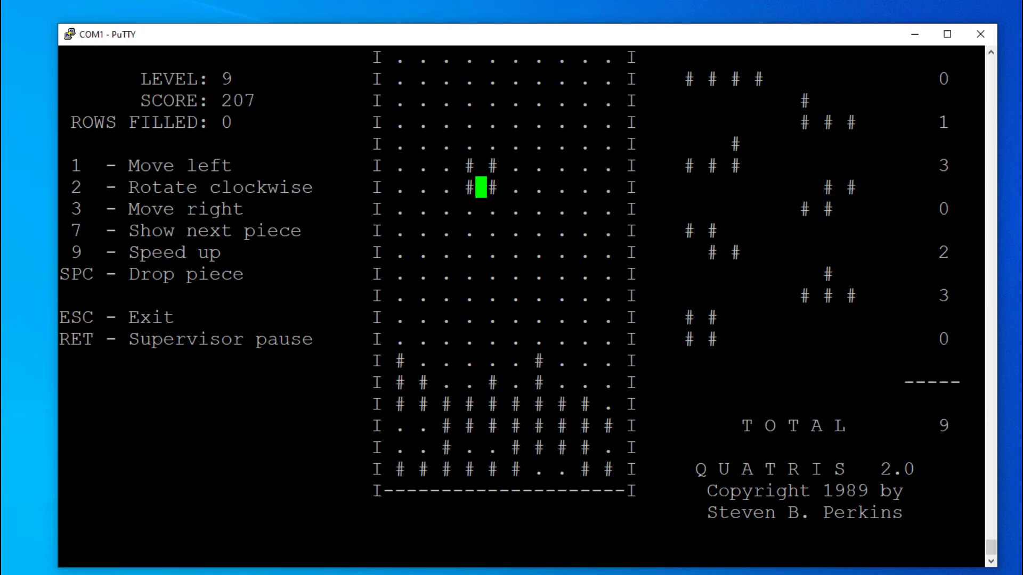
{"action": "key", "text": "1"}
{"action": "key", "text": "space"}
{"action": "key", "text": "3"}
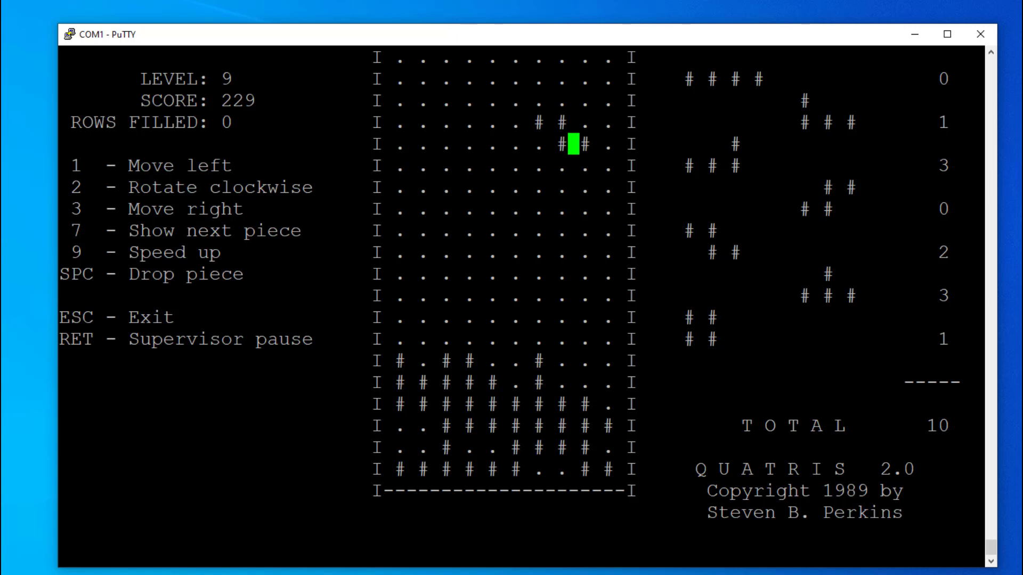
- Drop a piece on the right side, then a rotated S piece onto the stack
{"action": "key", "text": "3"}
{"action": "key", "text": "1"}
{"action": "key", "text": "3"}
{"action": "key", "text": "space"}
{"action": "key", "text": "3"}
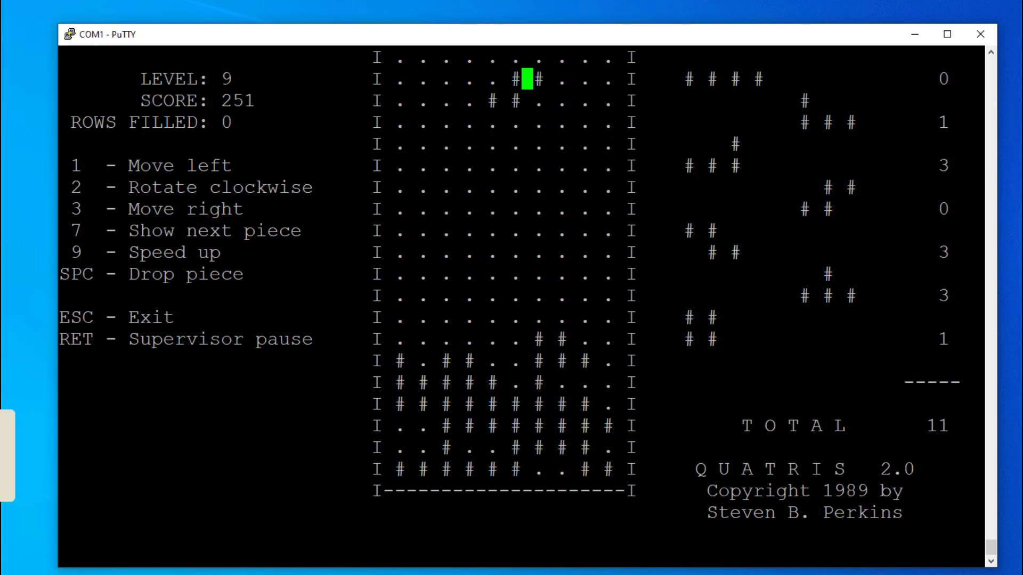
{"action": "key", "text": "2"}
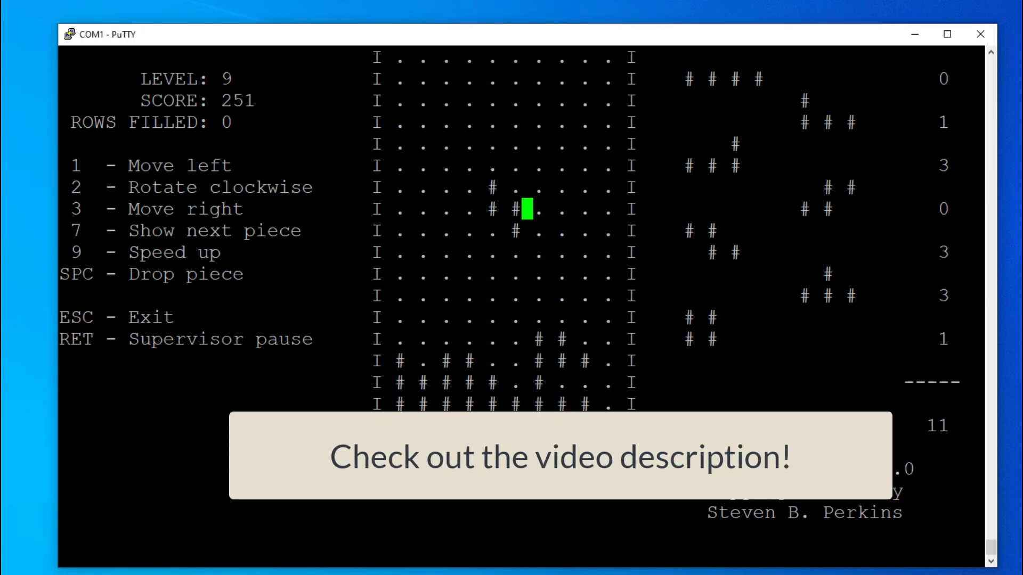
{"action": "key", "text": "space"}
- Drop two more pieces far left for a score of 311, and rotate the next L upright
{"action": "key", "text": "2"}
{"action": "key", "text": "1"}
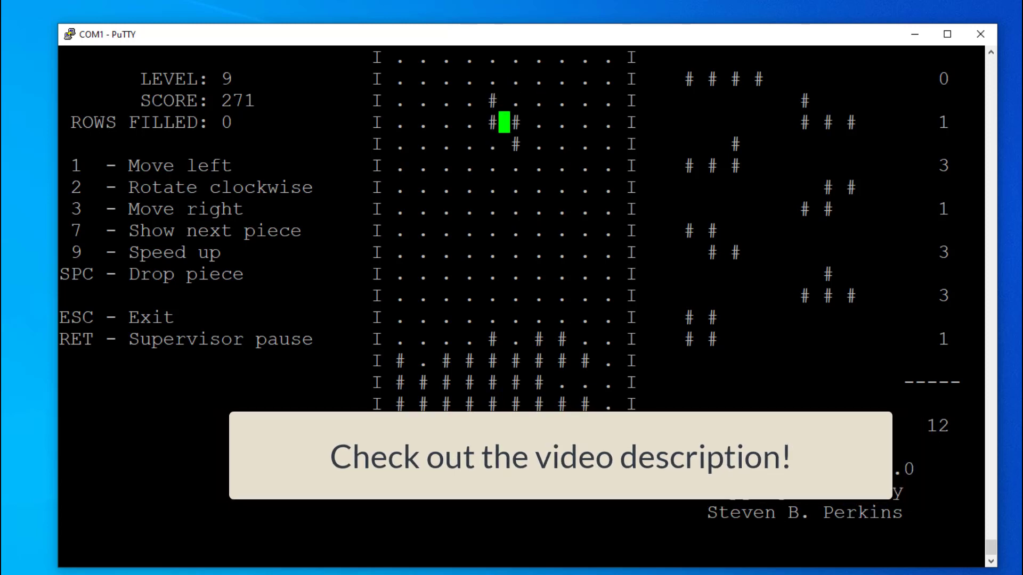
{"action": "key", "text": "1"}
{"action": "key", "text": "1"}
{"action": "key", "text": "1"}
{"action": "key", "text": "1"}
{"action": "key", "text": "space"}
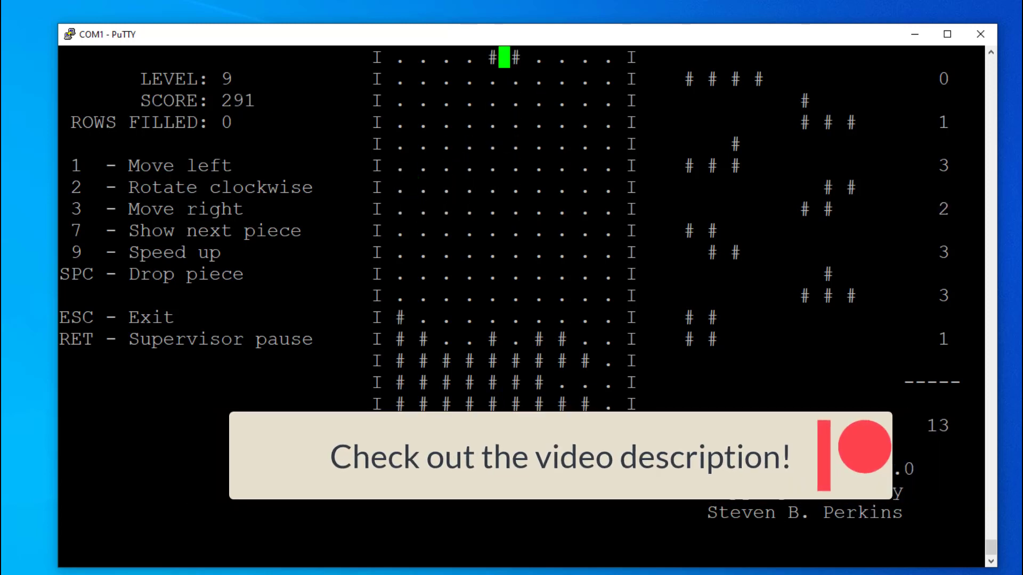
{"action": "key", "text": "1"}
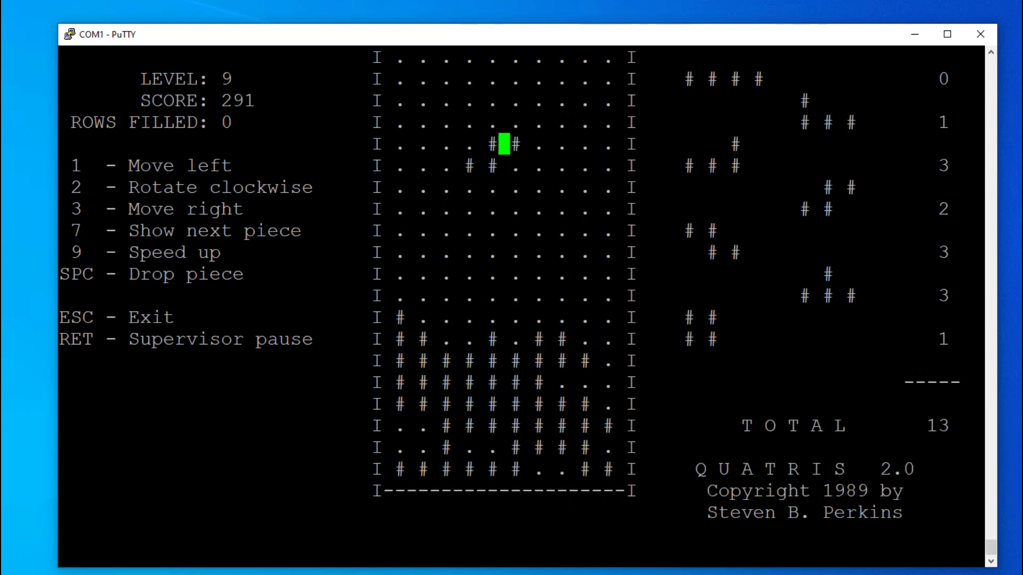
{"action": "key", "text": "1"}
{"action": "key", "text": "space"}
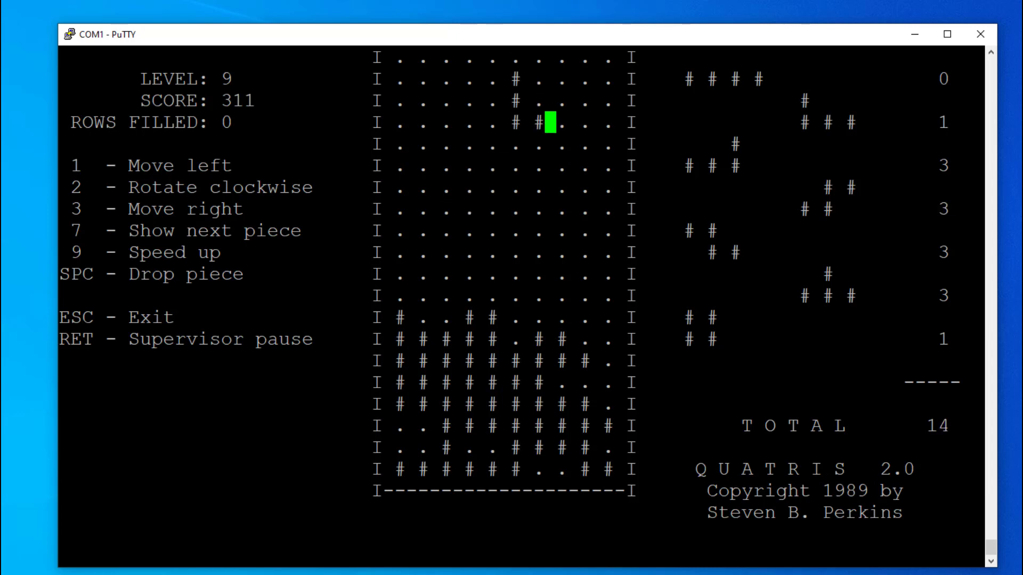
{"action": "key", "text": "1"}
{"action": "key", "text": "2"}
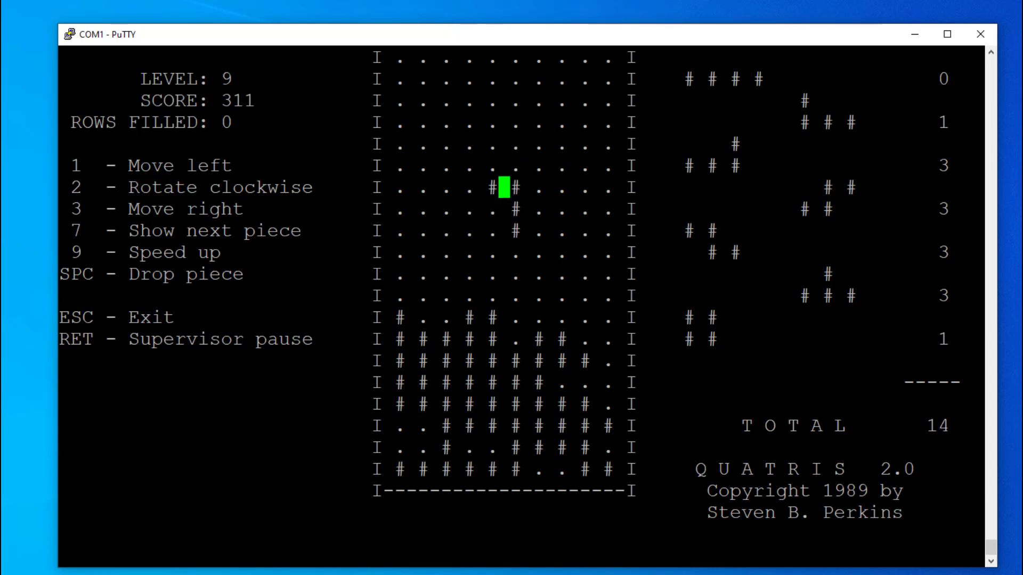